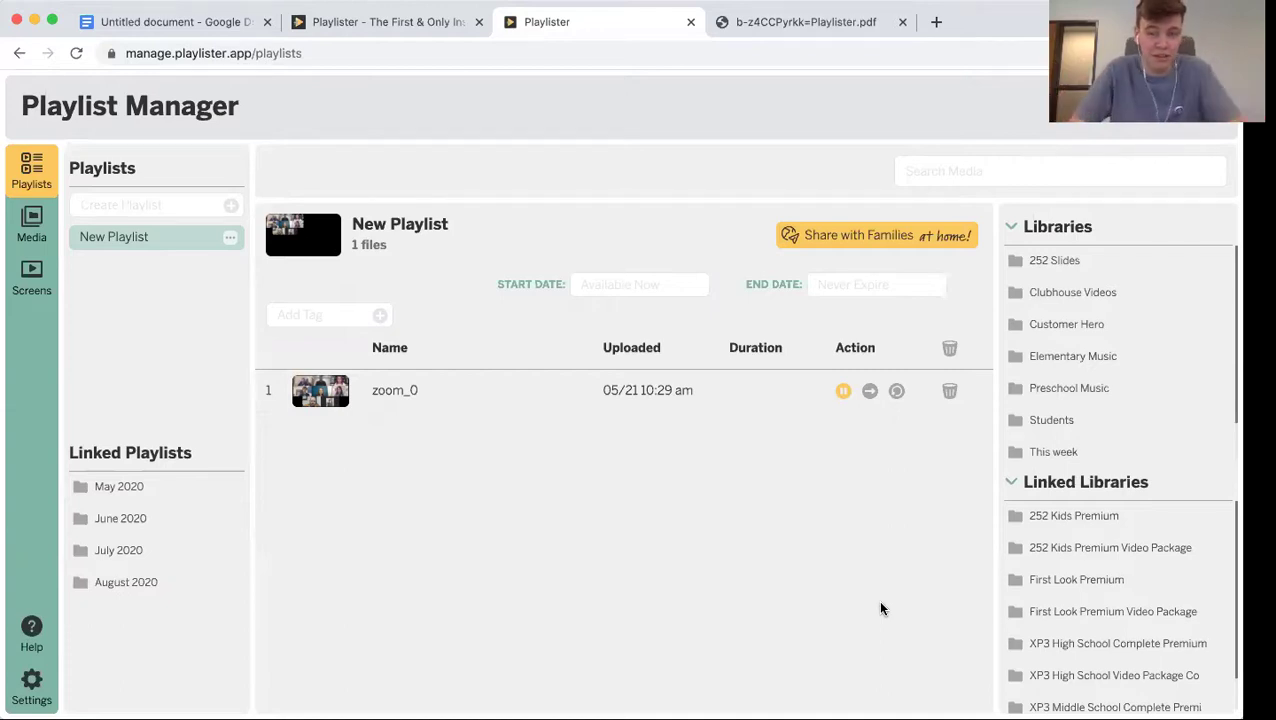
View the Orange account linking form in the account settings, close it and return to the playlist manager
{"action": "left_click", "coordinate": [34, 682]}
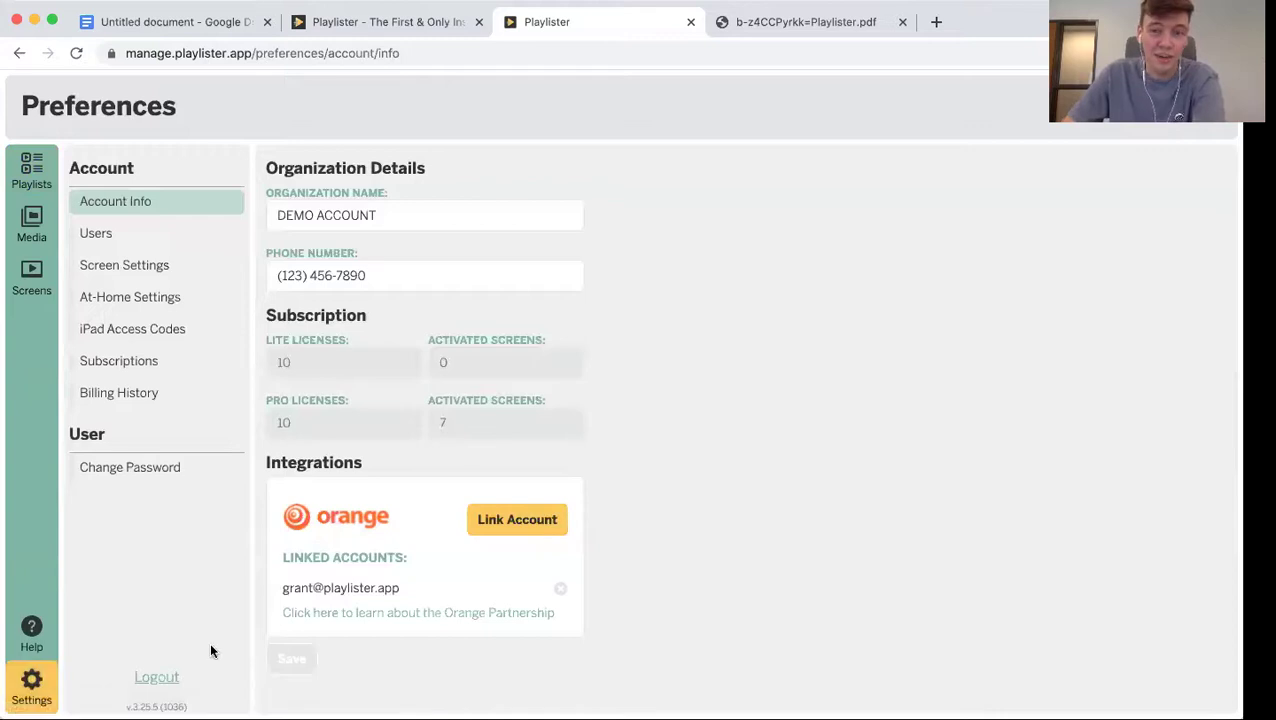
{"action": "left_click", "coordinate": [505, 523]}
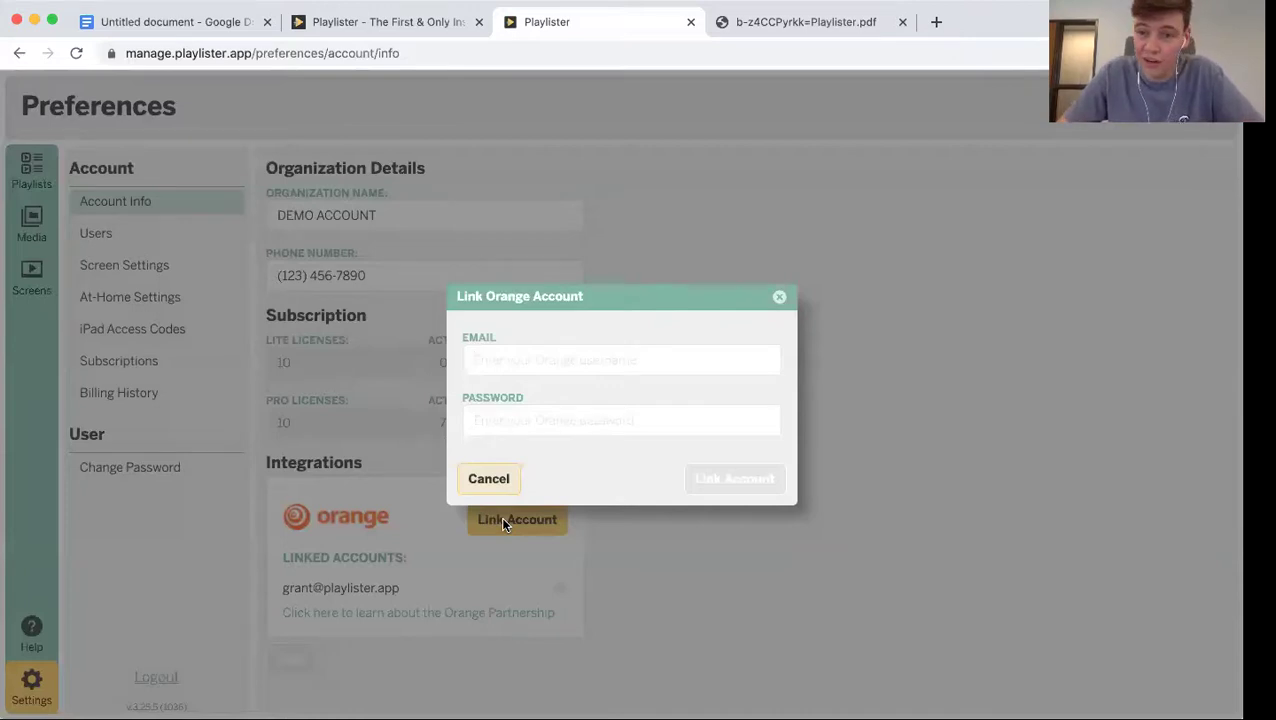
{"action": "left_click", "coordinate": [779, 296]}
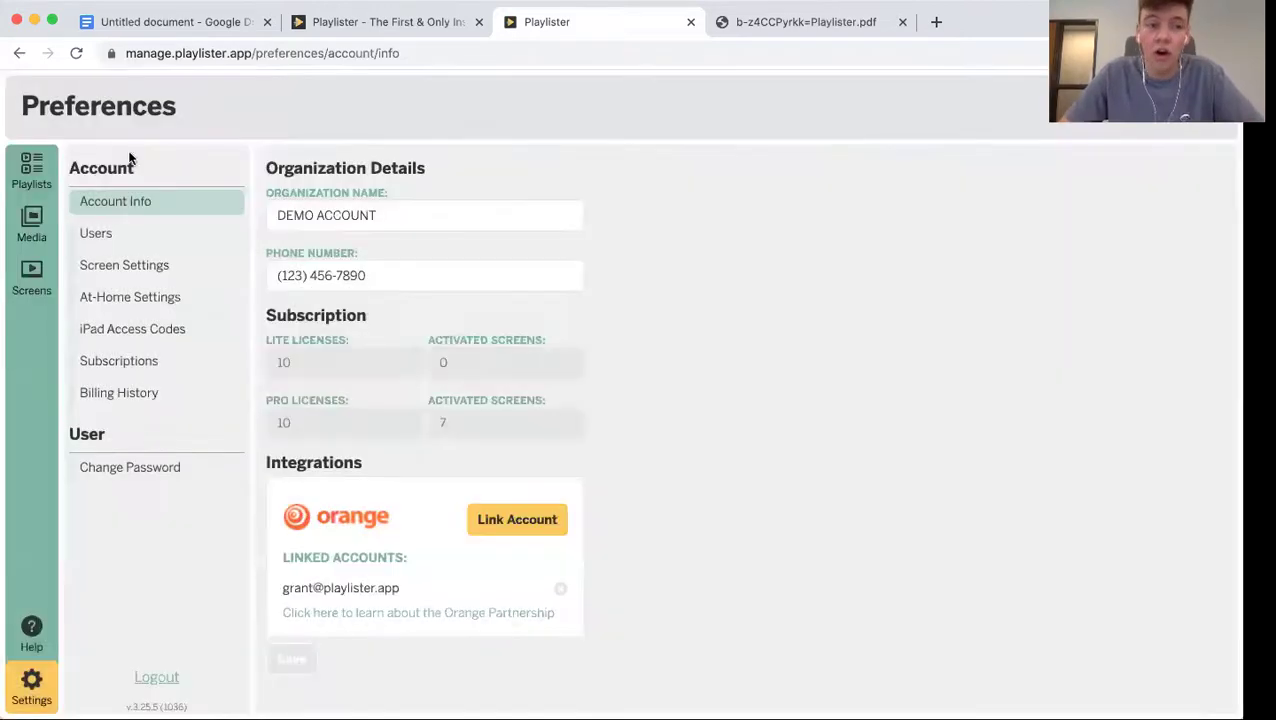
{"action": "left_click", "coordinate": [31, 170]}
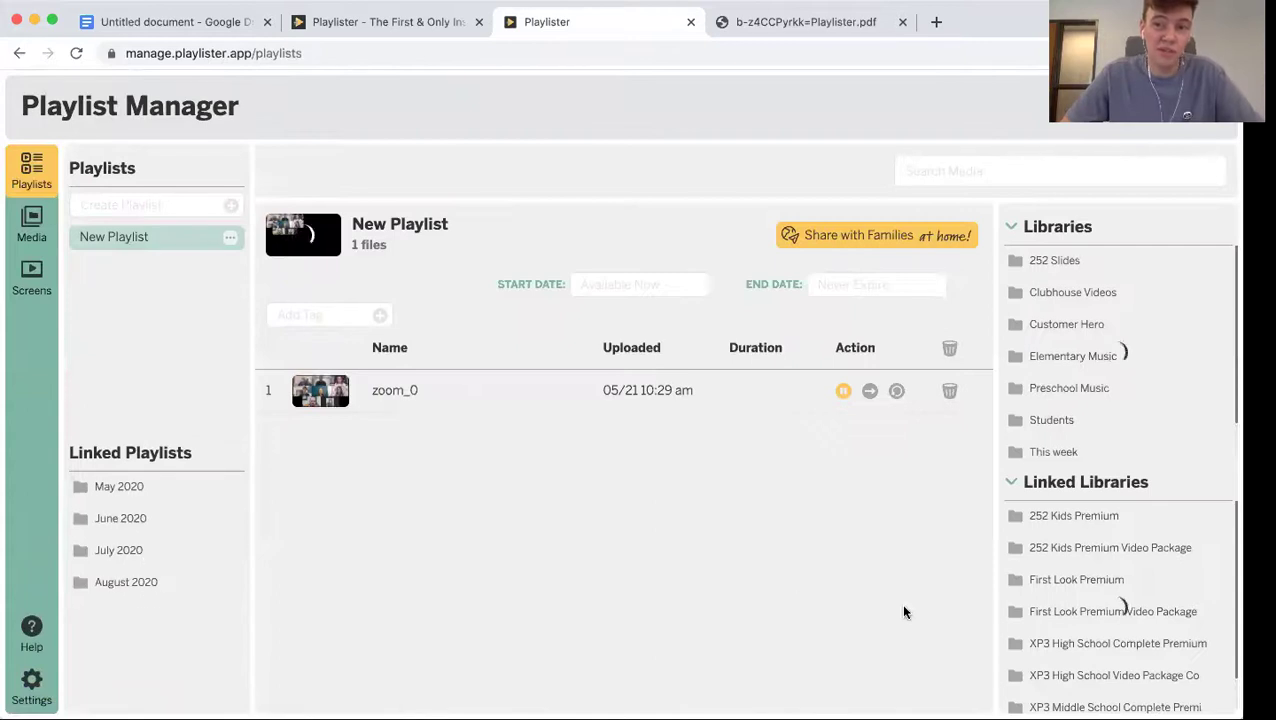
Look through the August 2020 folder of the 252 Kids Premium linked library and collapse the library again
{"action": "left_click", "coordinate": [1124, 520]}
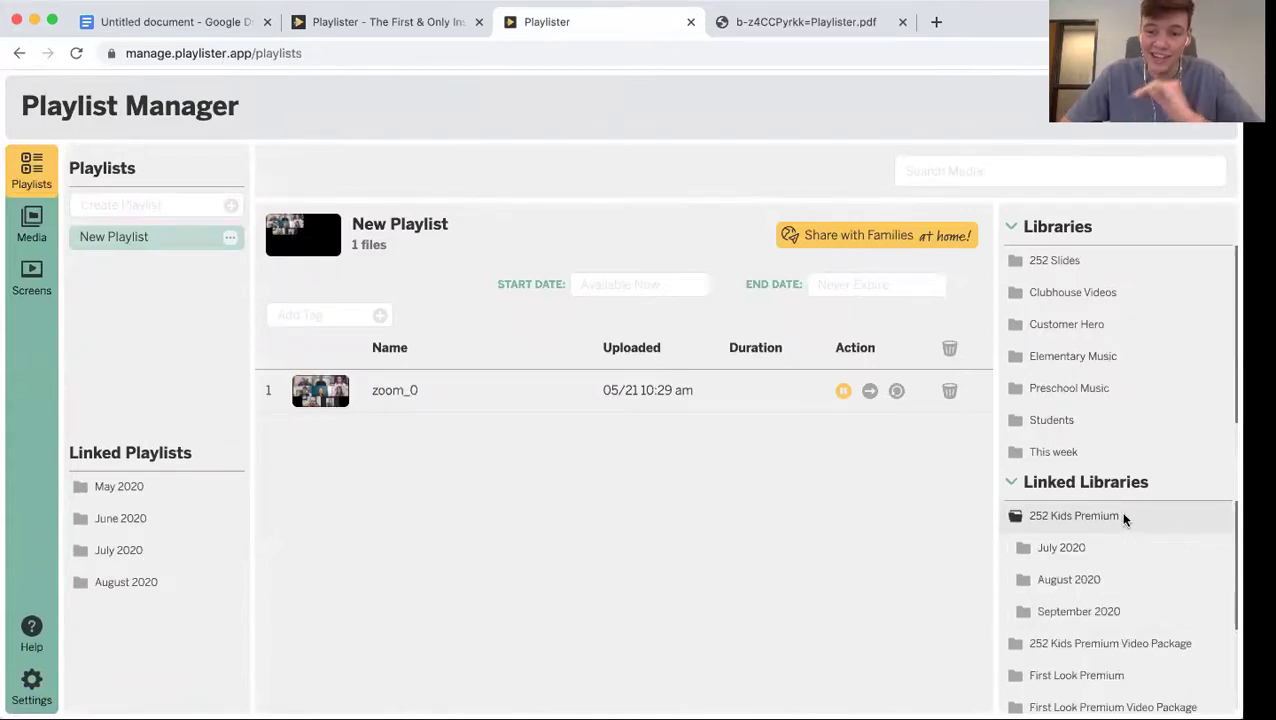
{"action": "left_click", "coordinate": [1088, 580]}
{"action": "scroll", "coordinate": [1109, 636], "scroll_direction": "down", "scroll_amount": 2}
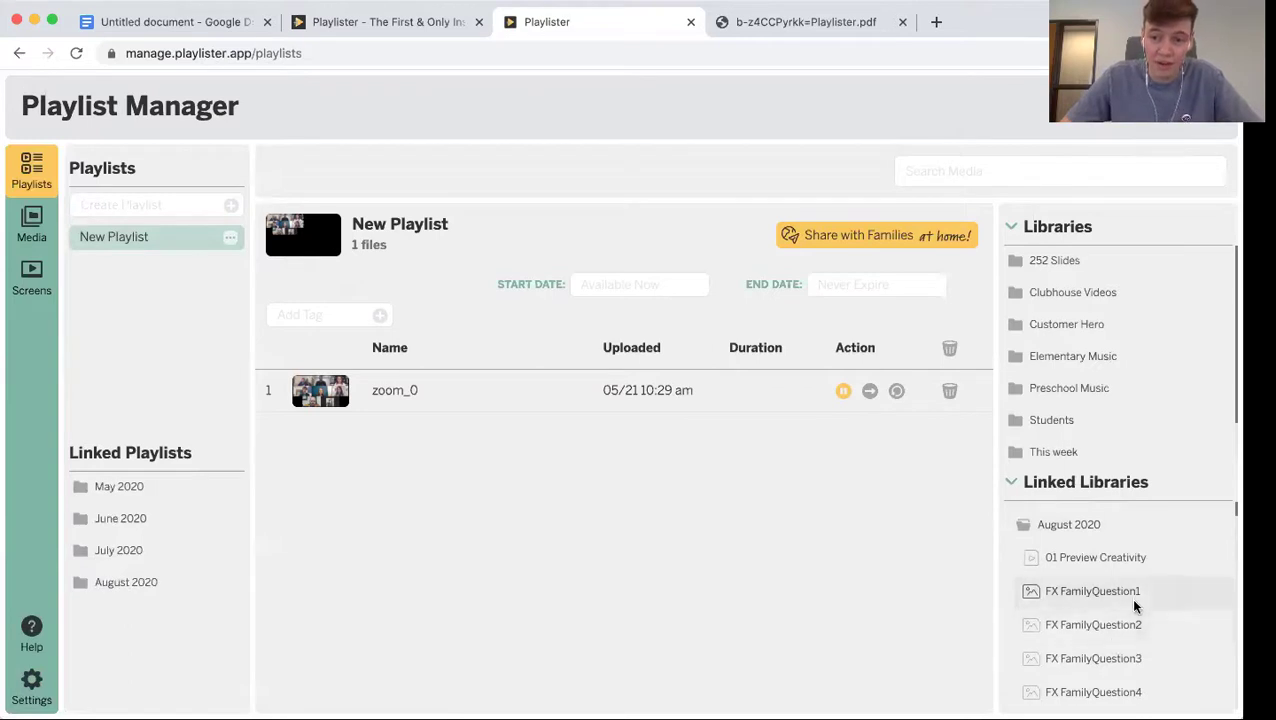
{"action": "scroll", "coordinate": [1132, 600], "scroll_direction": "up", "scroll_amount": 1}
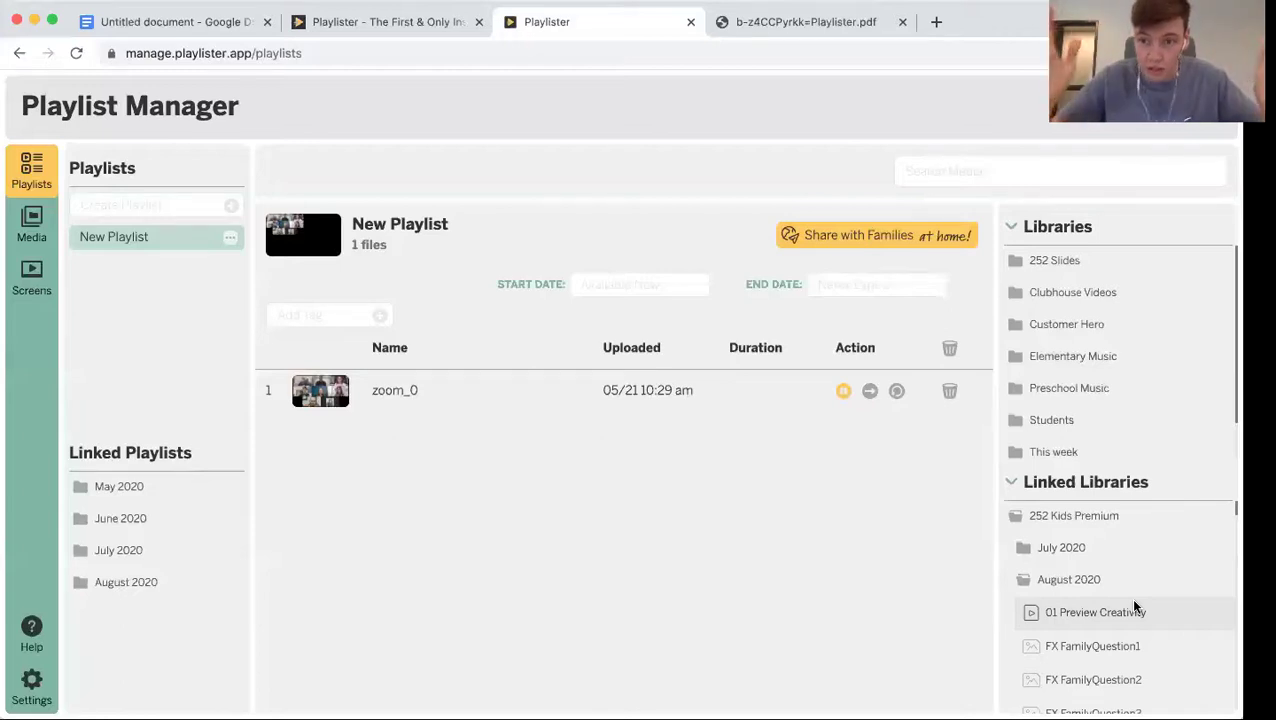
{"action": "left_click", "coordinate": [1079, 514]}
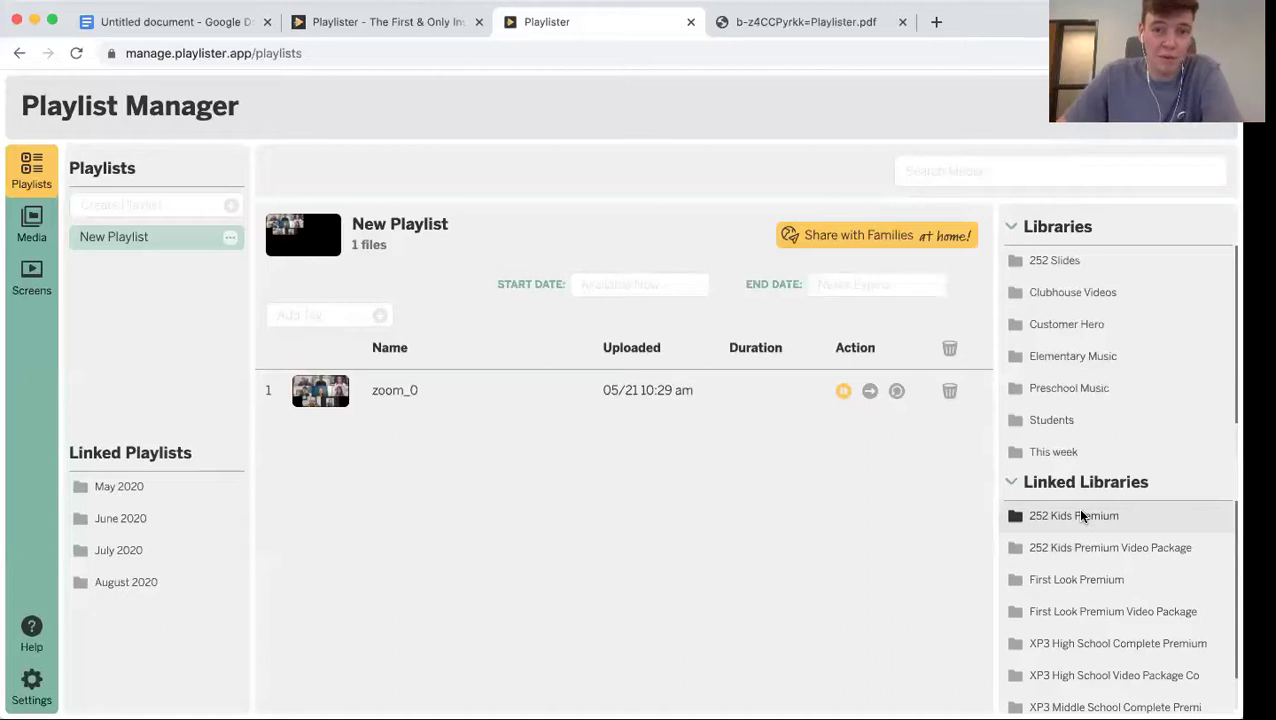
Import the linked playlist 252 K5 W2 from August 2020 into your own playlists
{"action": "left_click", "coordinate": [199, 590]}
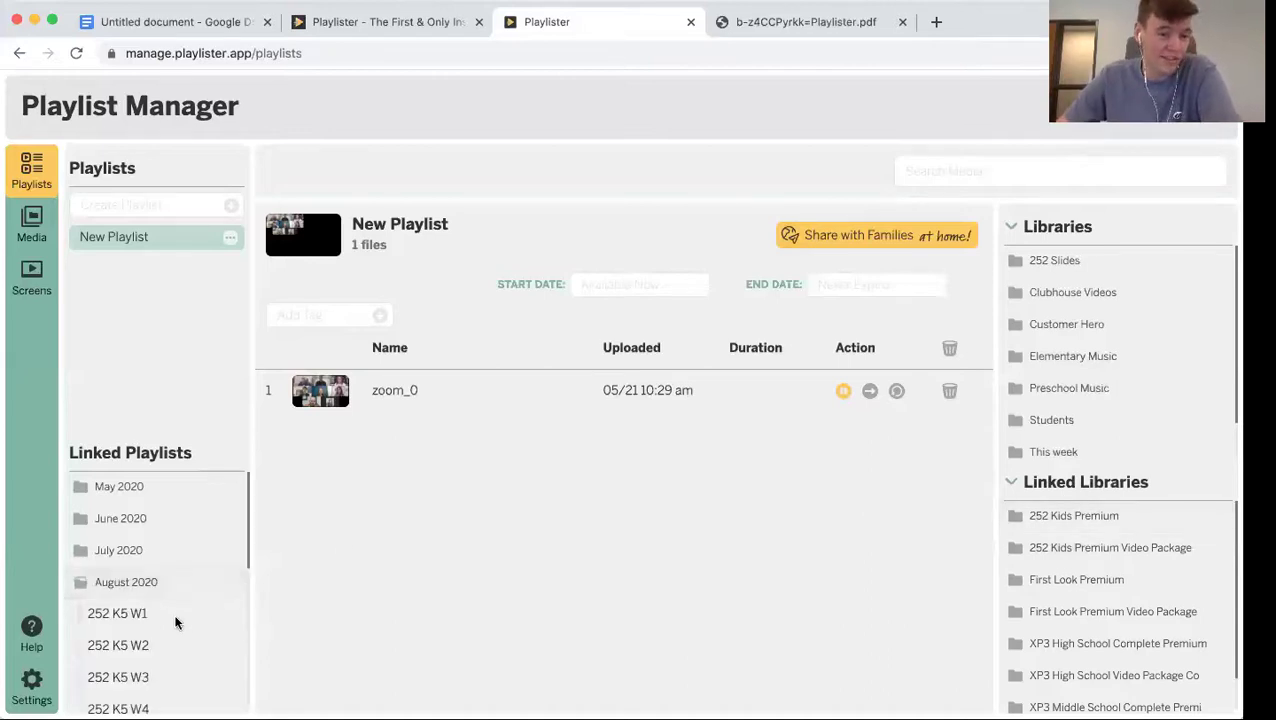
{"action": "left_click", "coordinate": [148, 648]}
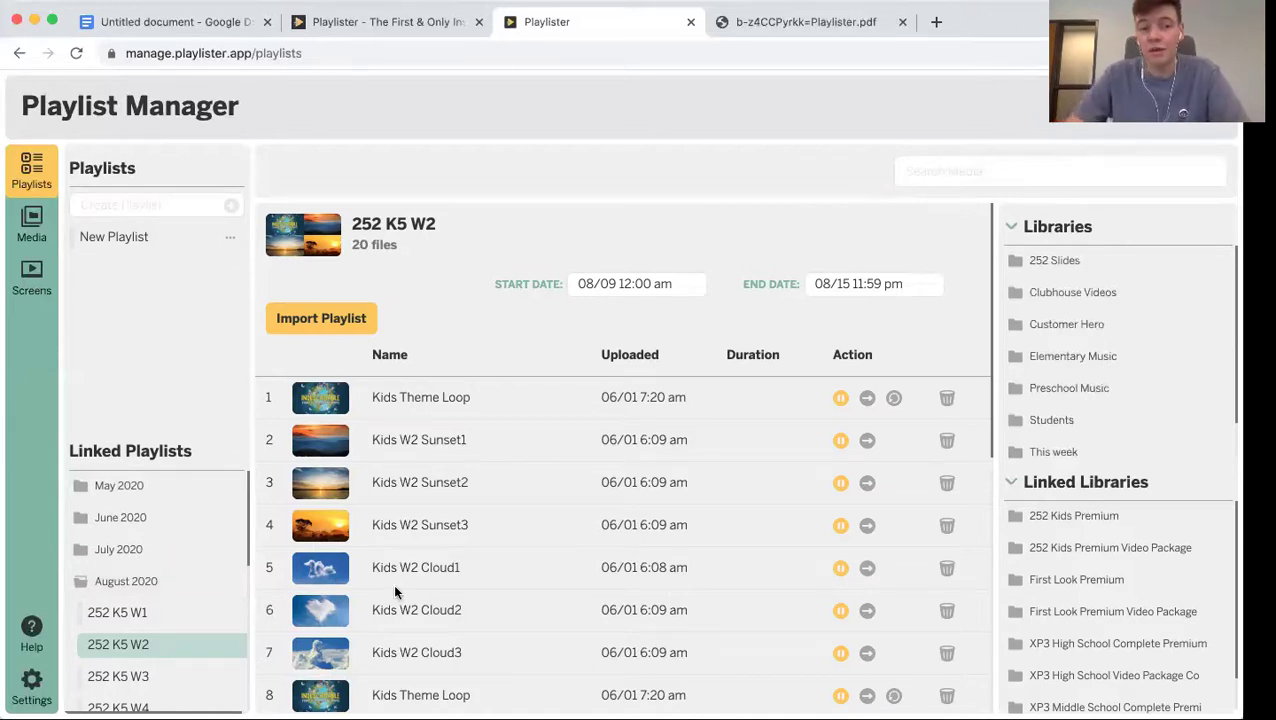
{"action": "left_click", "coordinate": [335, 320]}
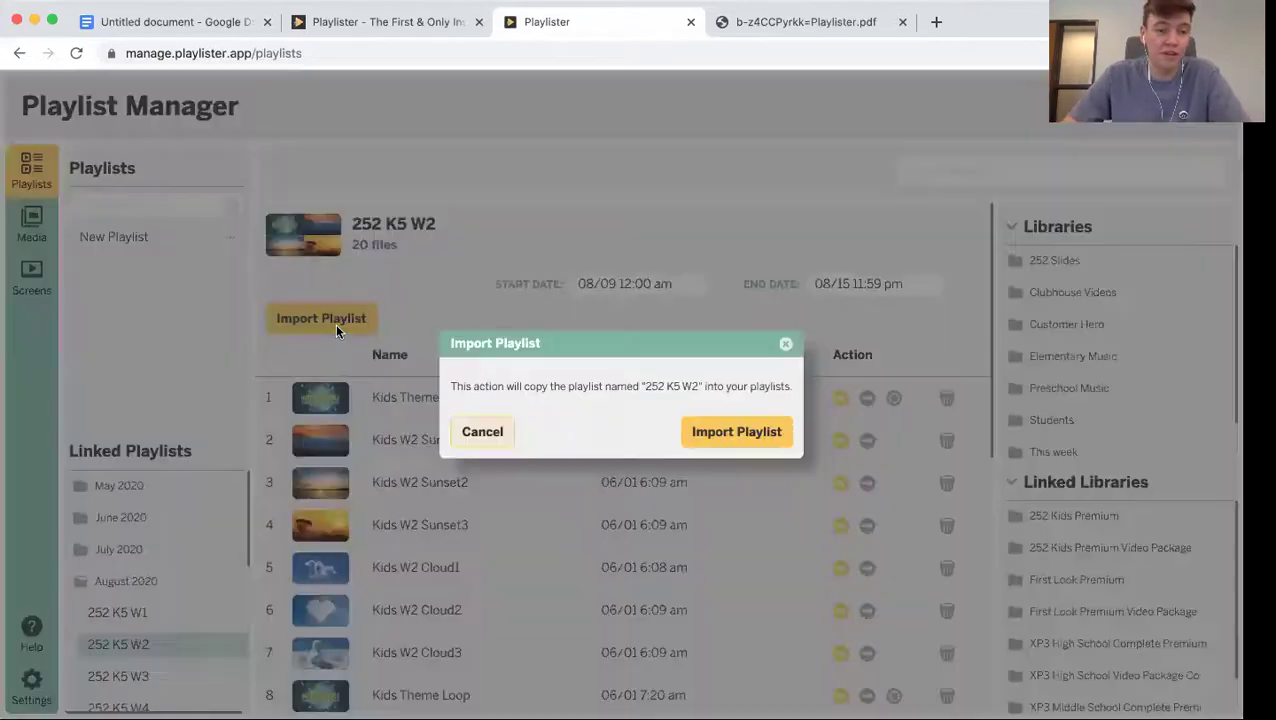
{"action": "left_click", "coordinate": [777, 434]}
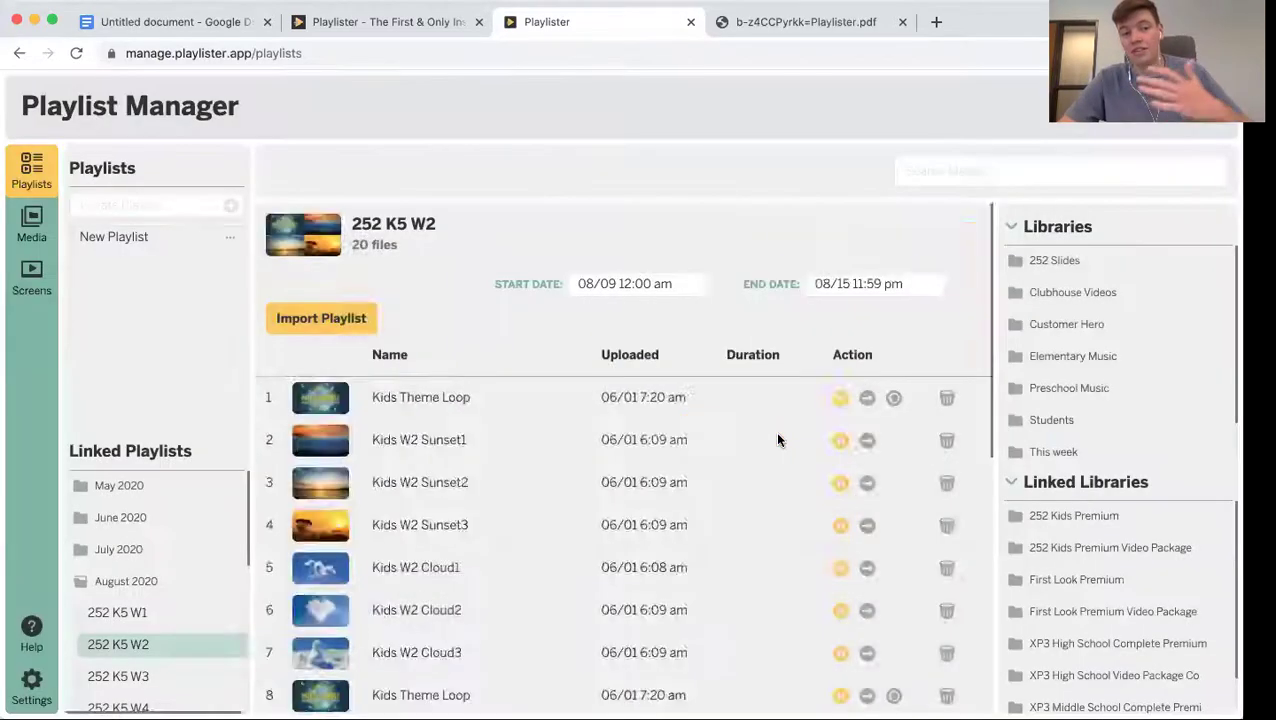
Create a new playlist named "Playlist"
{"action": "left_click", "coordinate": [155, 205]}
{"action": "type", "text": "Pla"}
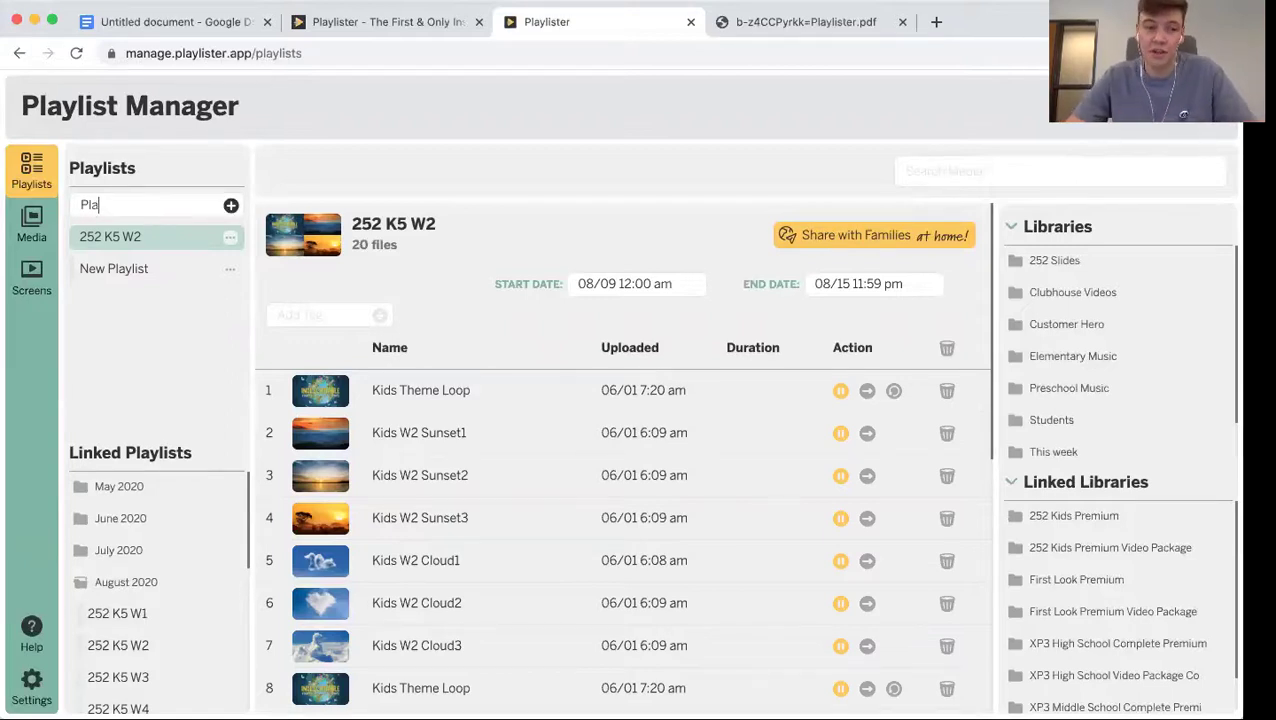
{"action": "type", "text": "ylist"}
{"action": "key", "text": "Return"}
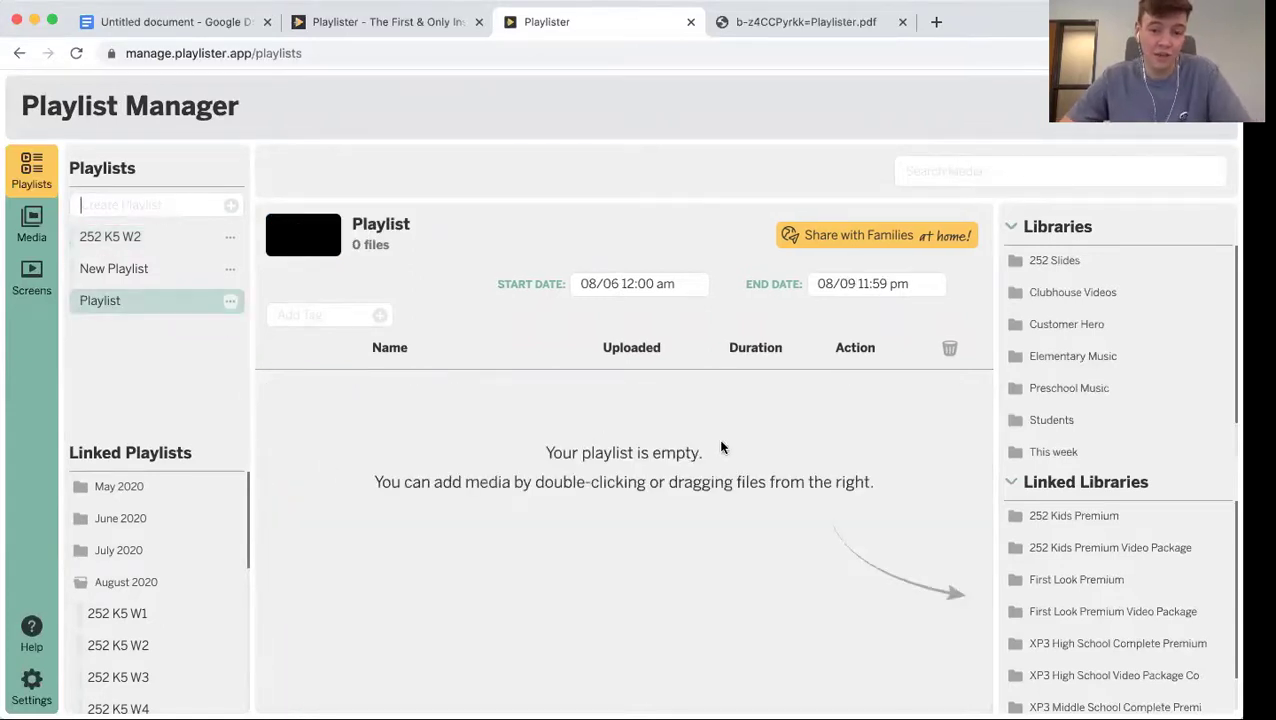
Add 01 Preveiw and 05 MV HandMotions from the September 2020 folder of the First Look Premium library to the playlist
{"action": "left_click", "coordinate": [1050, 590]}
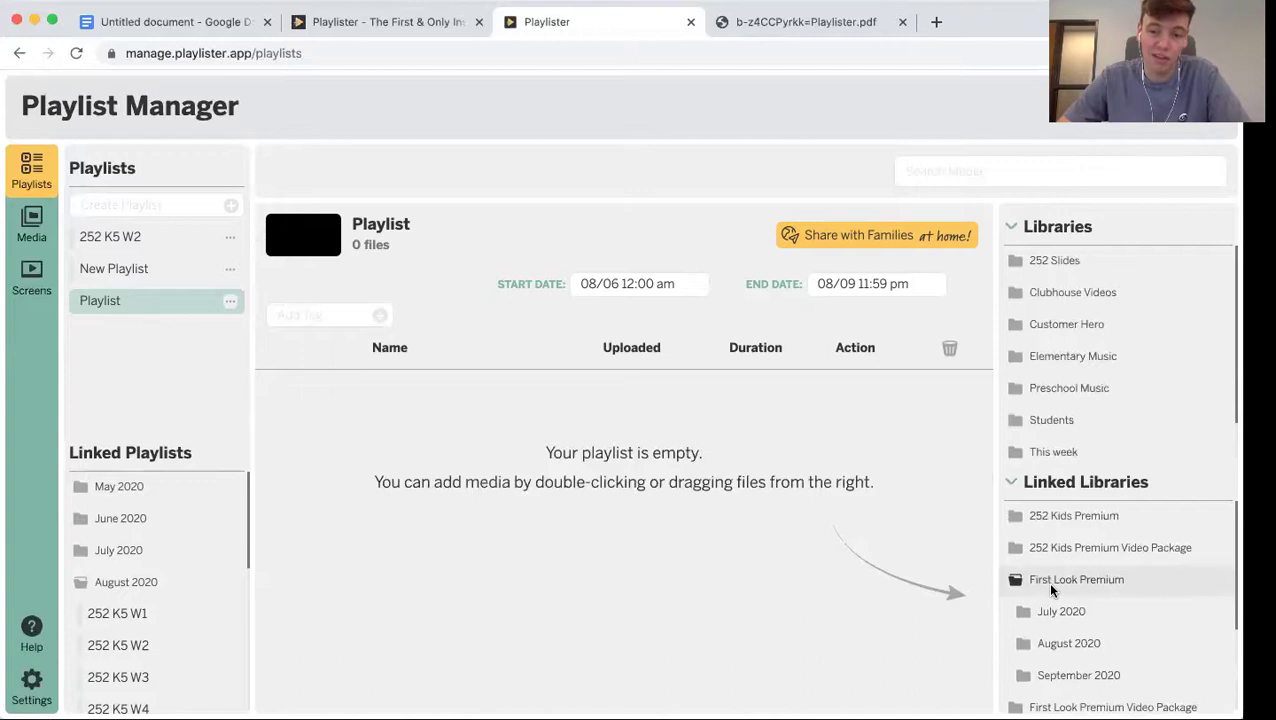
{"action": "scroll", "coordinate": [1047, 581], "scroll_direction": "down", "scroll_amount": 1}
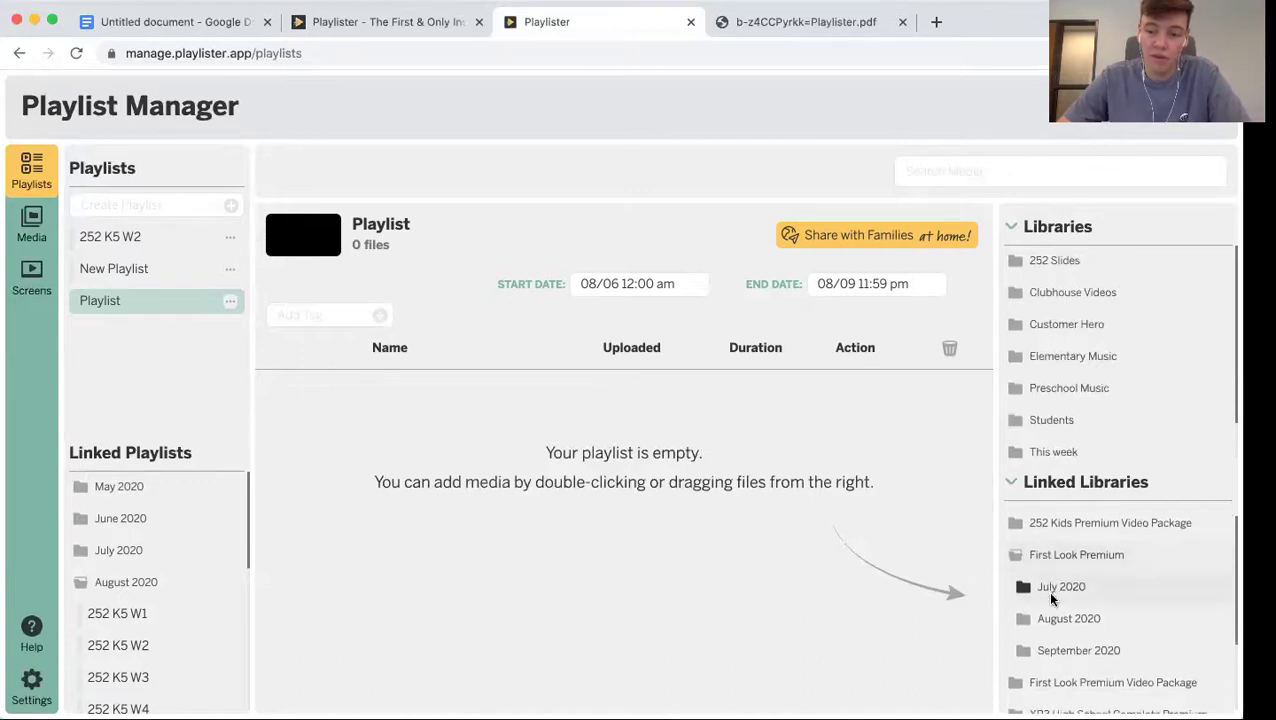
{"action": "left_click", "coordinate": [1057, 650]}
{"action": "scroll", "coordinate": [1057, 652], "scroll_direction": "down", "scroll_amount": 2}
{"action": "left_click_drag", "start_coordinate": [1055, 645], "coordinate": [894, 652]}
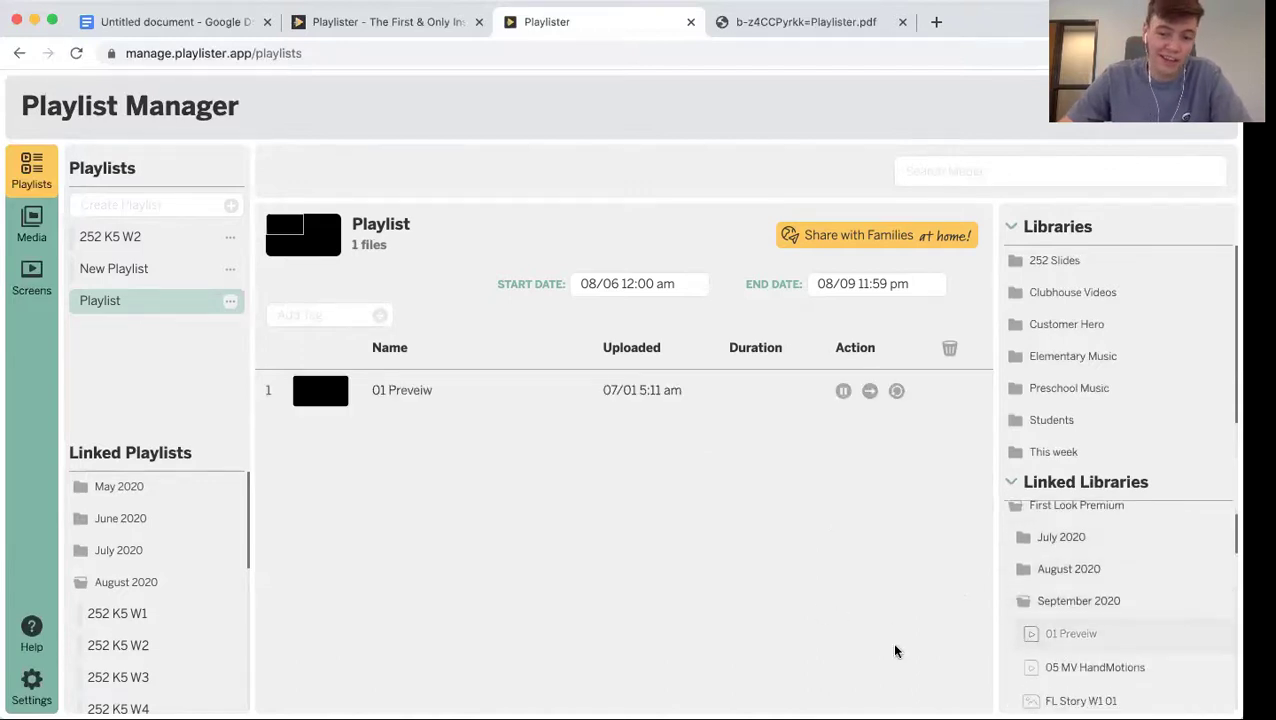
{"action": "left_click_drag", "start_coordinate": [1086, 666], "coordinate": [722, 610]}
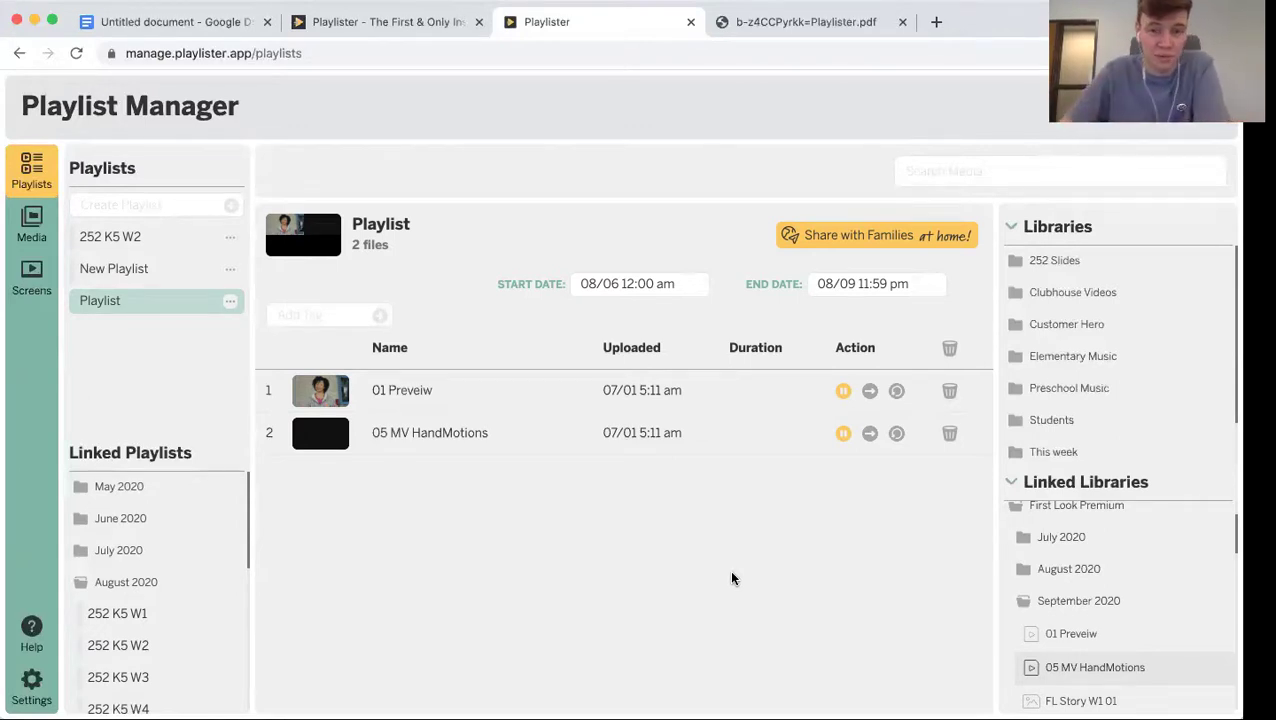
Review the TV screen mockups of the home screen and the Elementary playlist in the Playlister PDF
{"action": "left_click", "coordinate": [790, 34]}
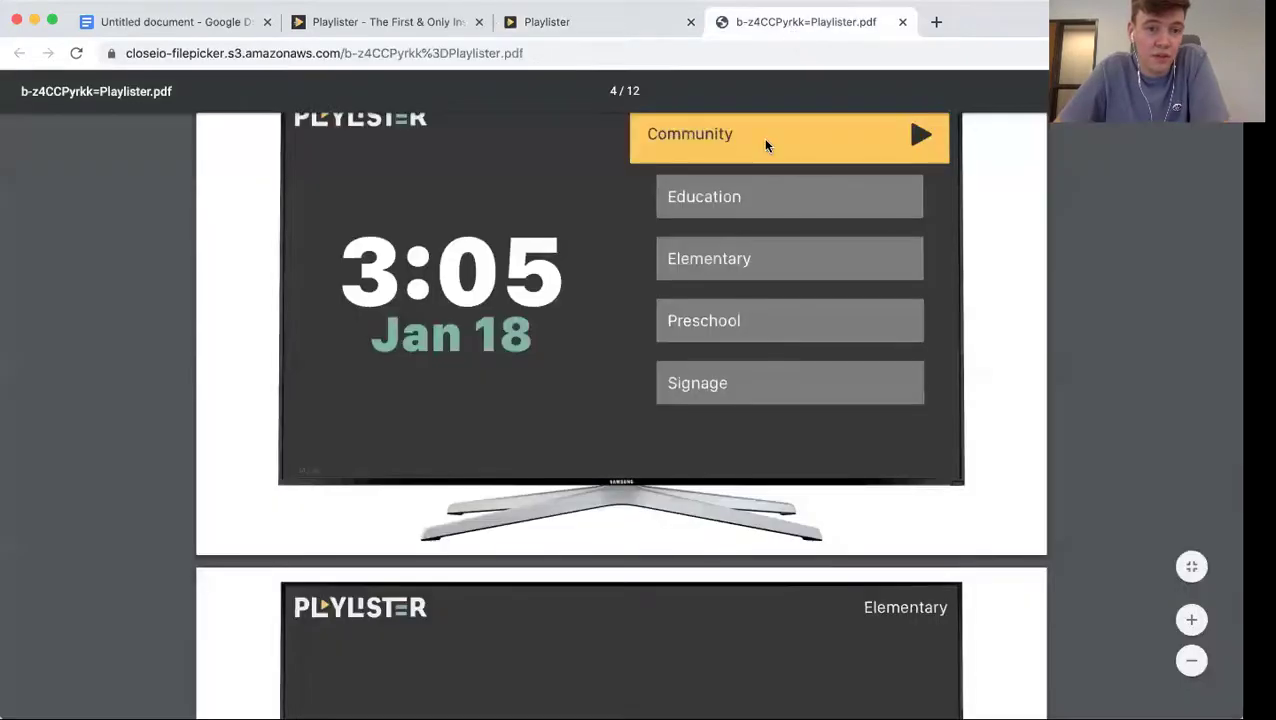
{"action": "scroll", "coordinate": [740, 307], "scroll_direction": "up", "scroll_amount": 2}
{"action": "scroll", "coordinate": [740, 307], "scroll_direction": "down", "scroll_amount": 1}
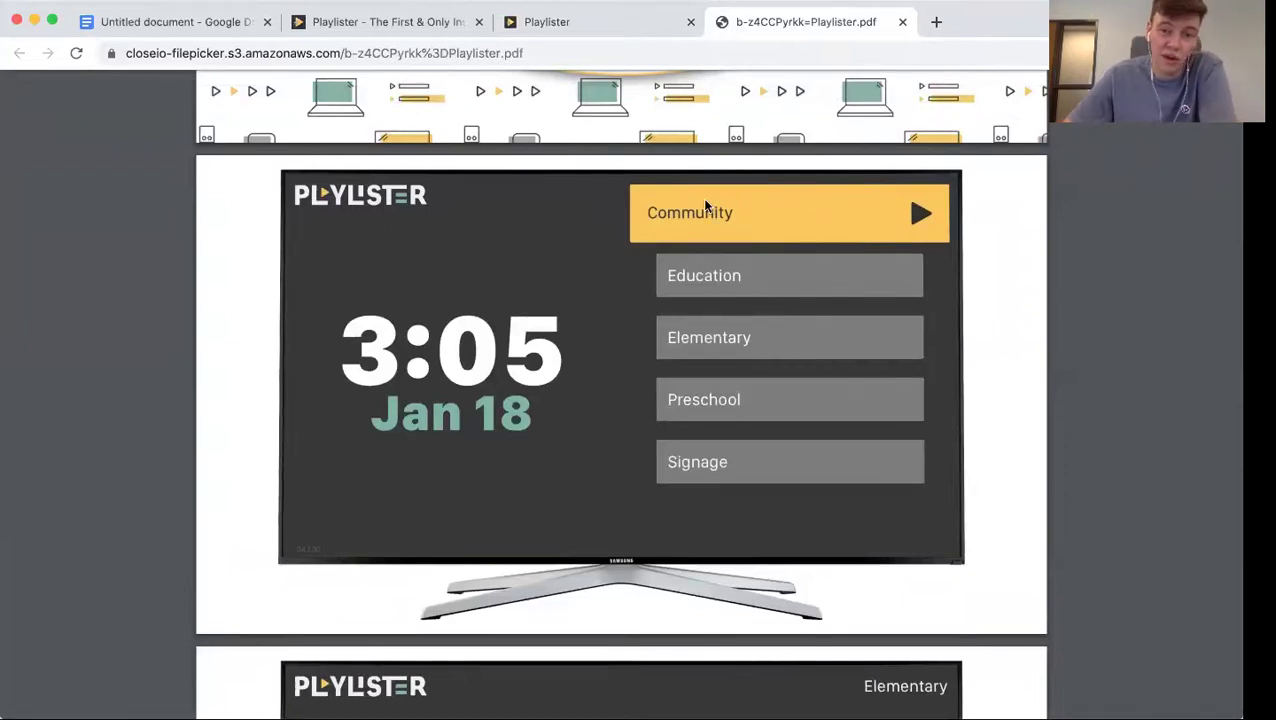
{"action": "scroll", "coordinate": [734, 262], "scroll_direction": "down", "scroll_amount": 6}
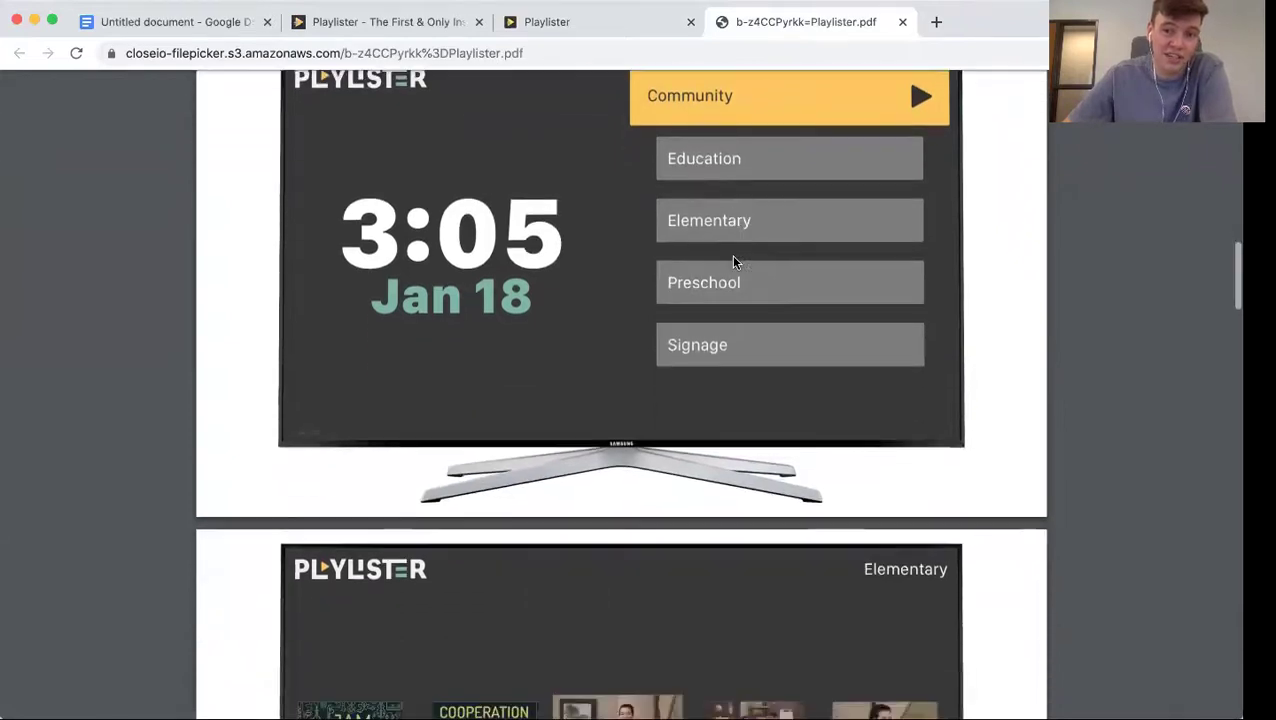
{"action": "scroll", "coordinate": [734, 262], "scroll_direction": "down", "scroll_amount": 3}
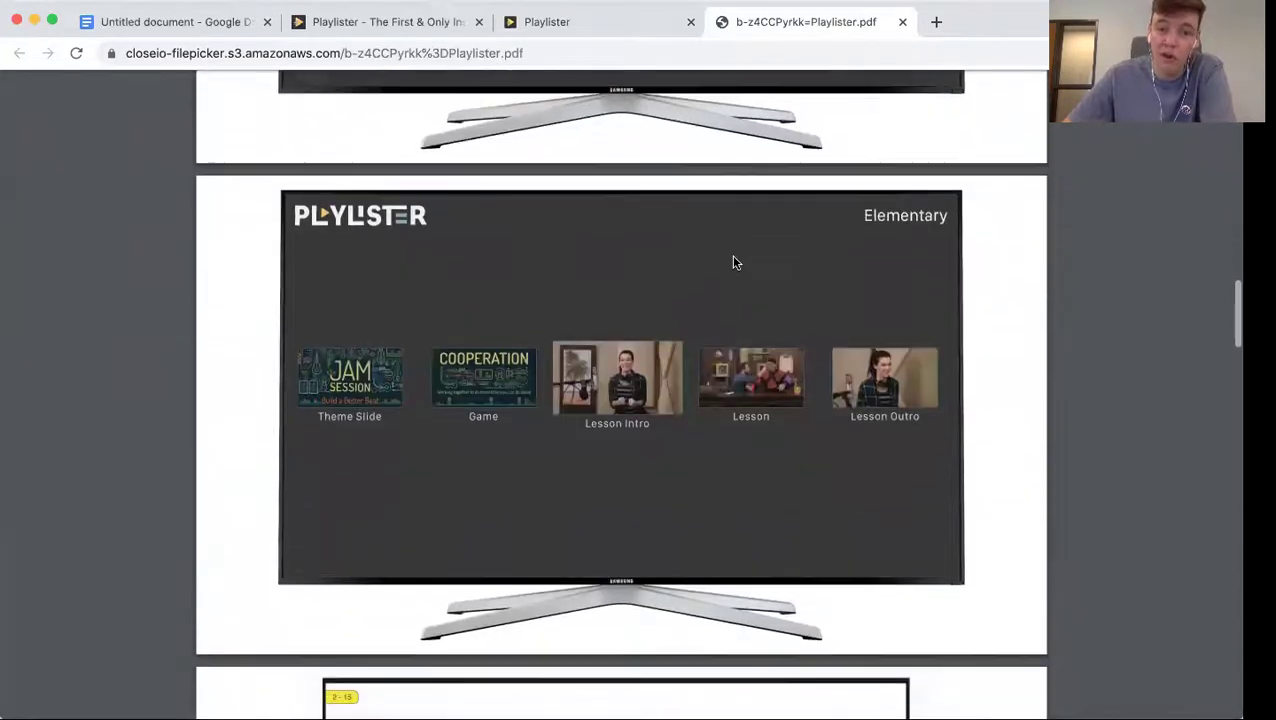
Back in the playlist manager, set the playlist to start 08/07 12:00 am and end 08/10 12:00 am
{"action": "left_click", "coordinate": [612, 20]}
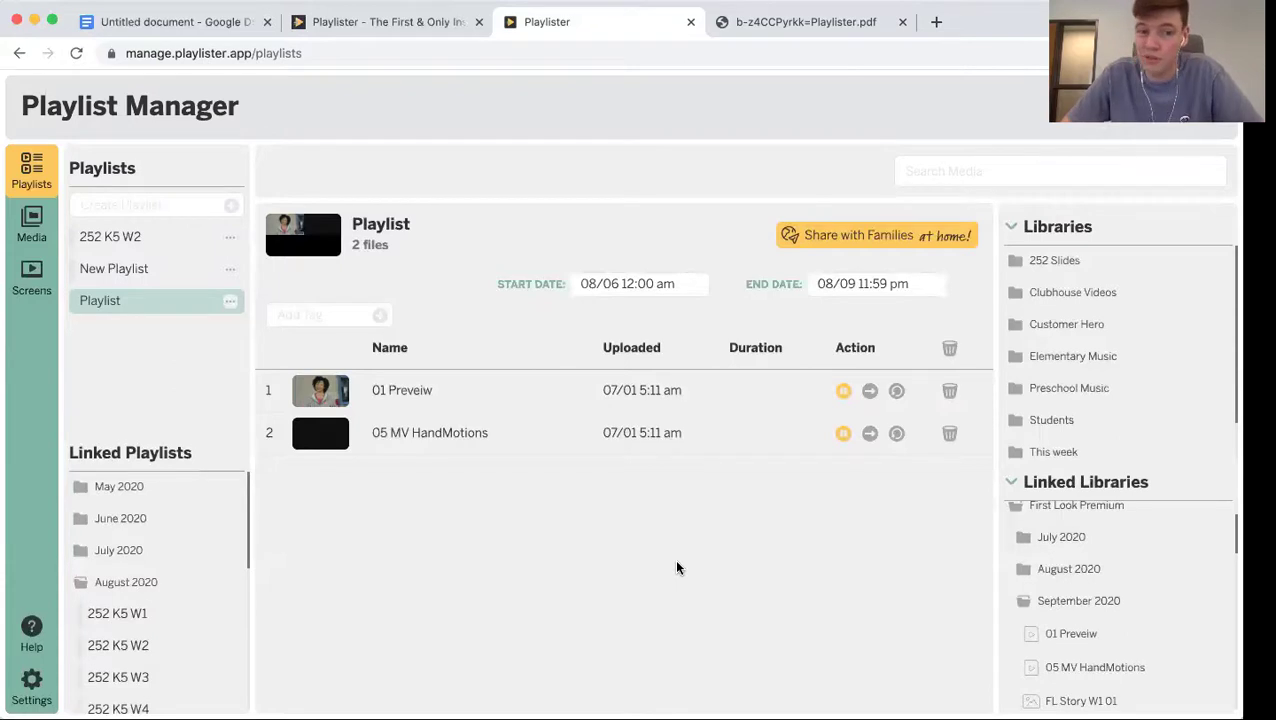
{"action": "left_click", "coordinate": [648, 283]}
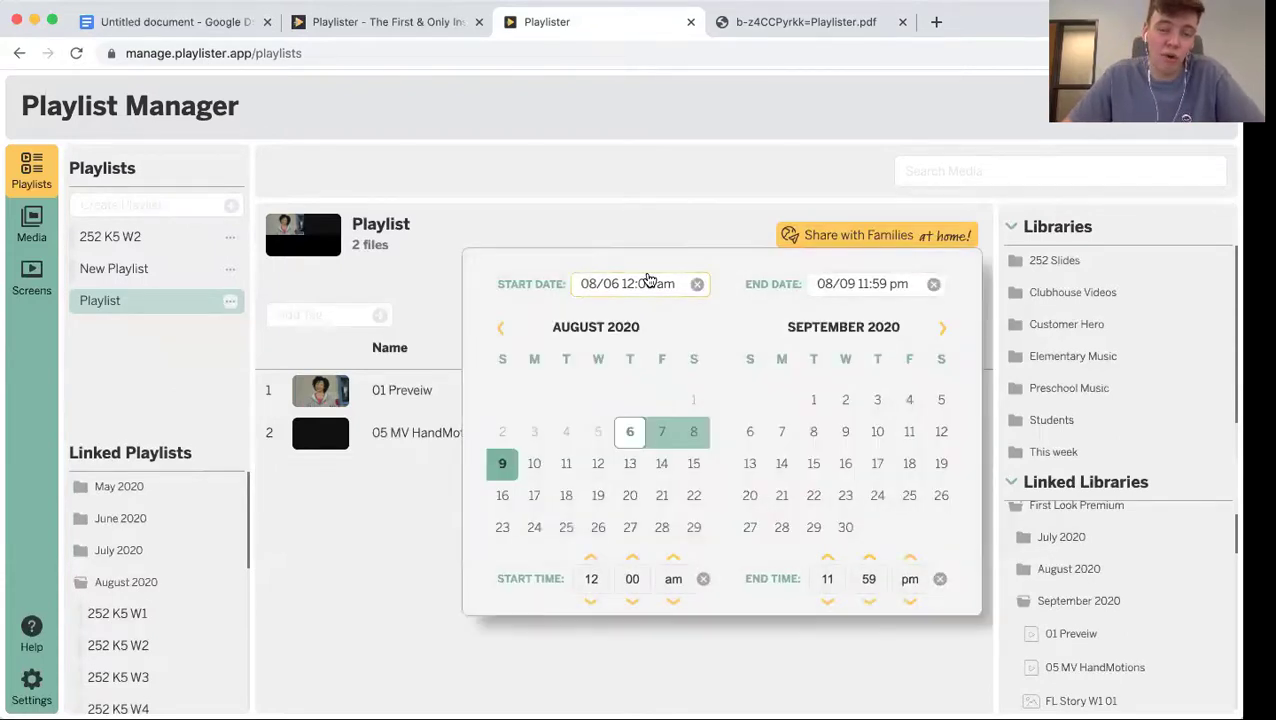
{"action": "left_click", "coordinate": [660, 437]}
{"action": "left_click", "coordinate": [534, 463]}
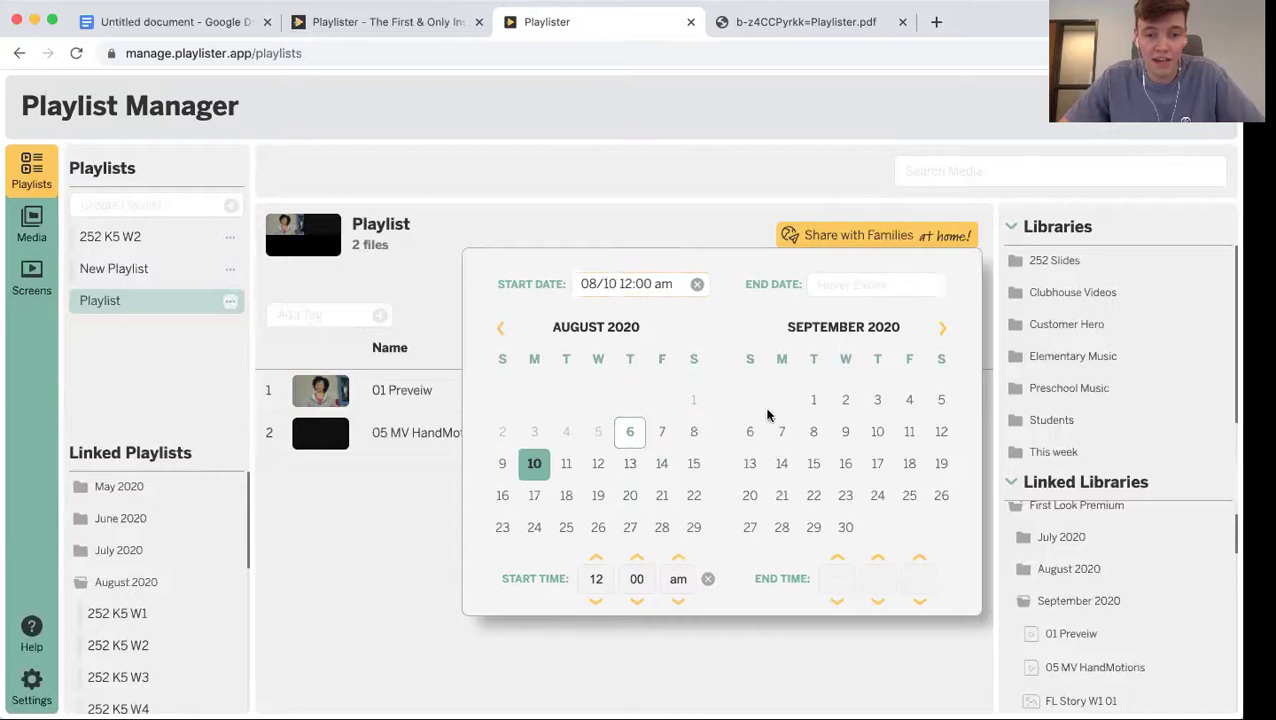
{"action": "left_click", "coordinate": [662, 433]}
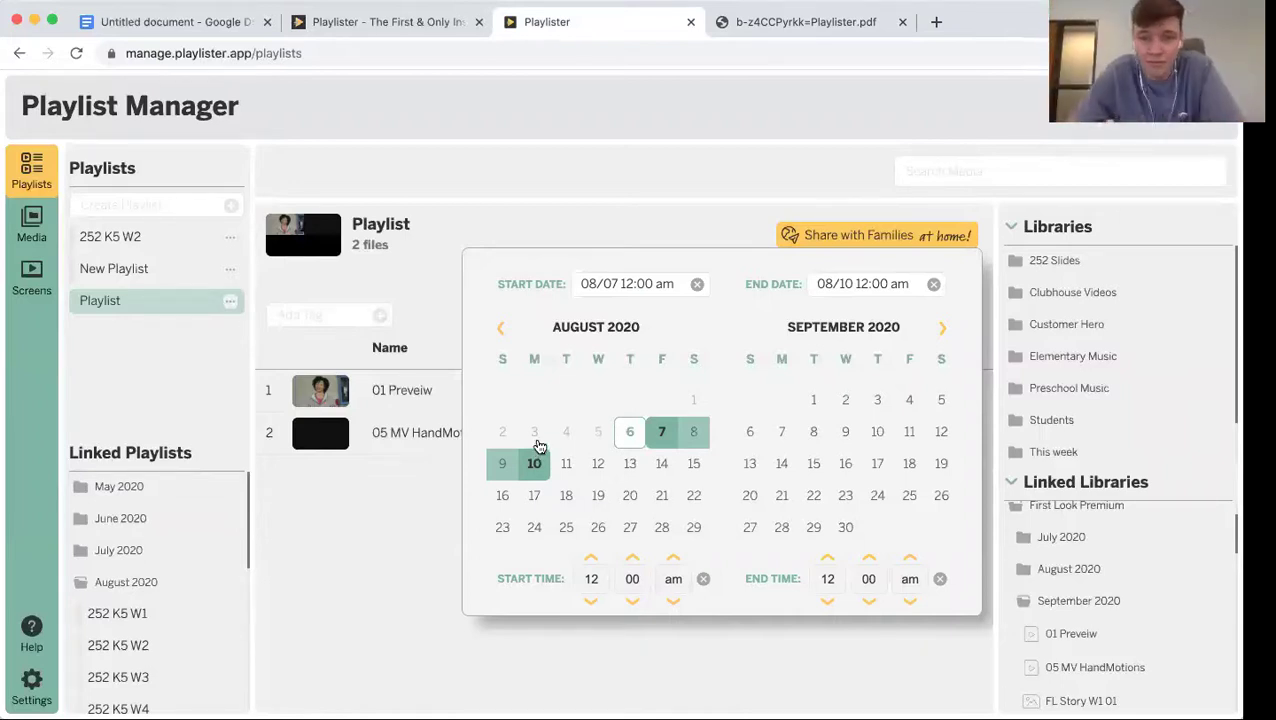
{"action": "left_click", "coordinate": [605, 210]}
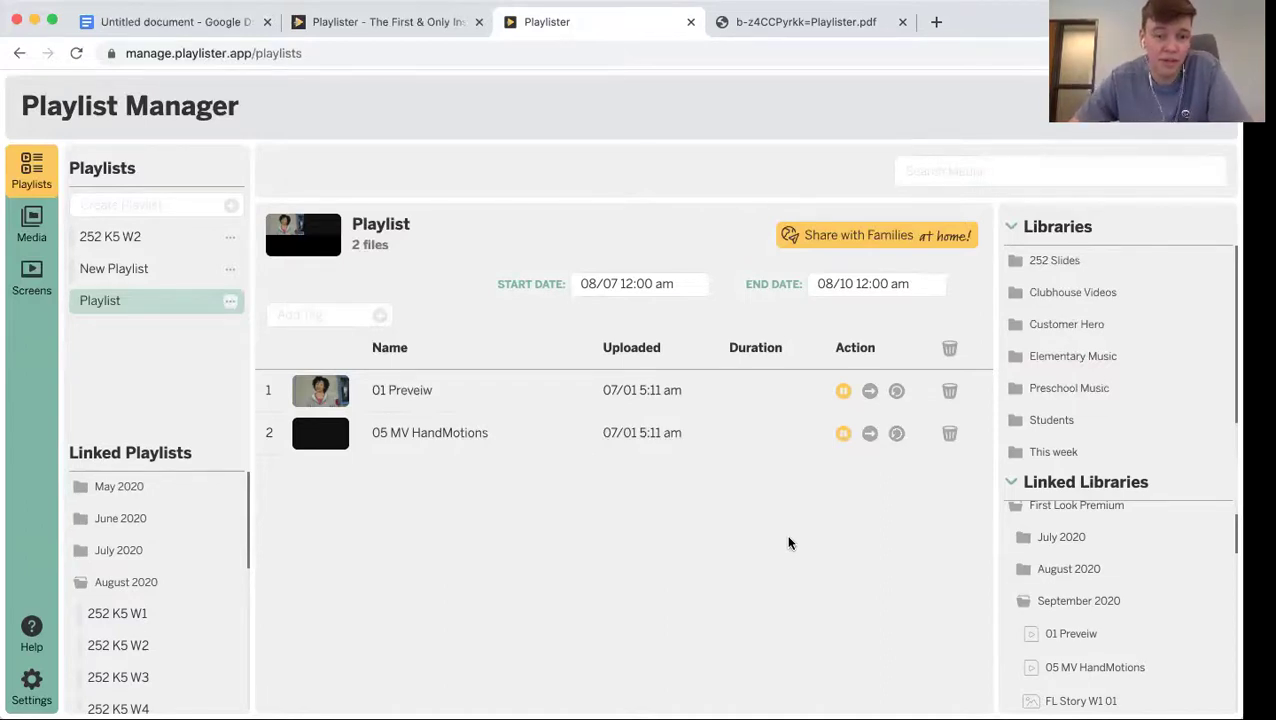
In the playlist's at-home settings for families, enter the short description "Welcome!" and enable sharing
{"action": "left_click", "coordinate": [863, 241]}
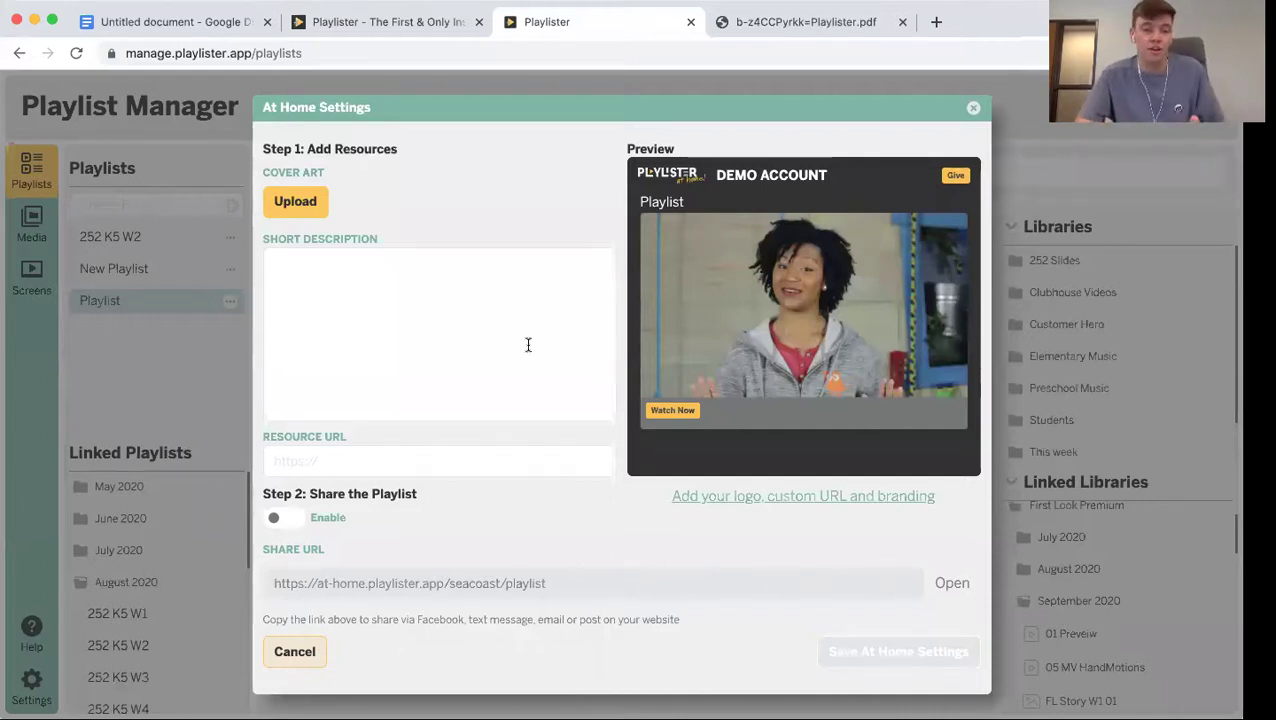
{"action": "left_click", "coordinate": [489, 356]}
{"action": "type", "text": "Welcome!"}
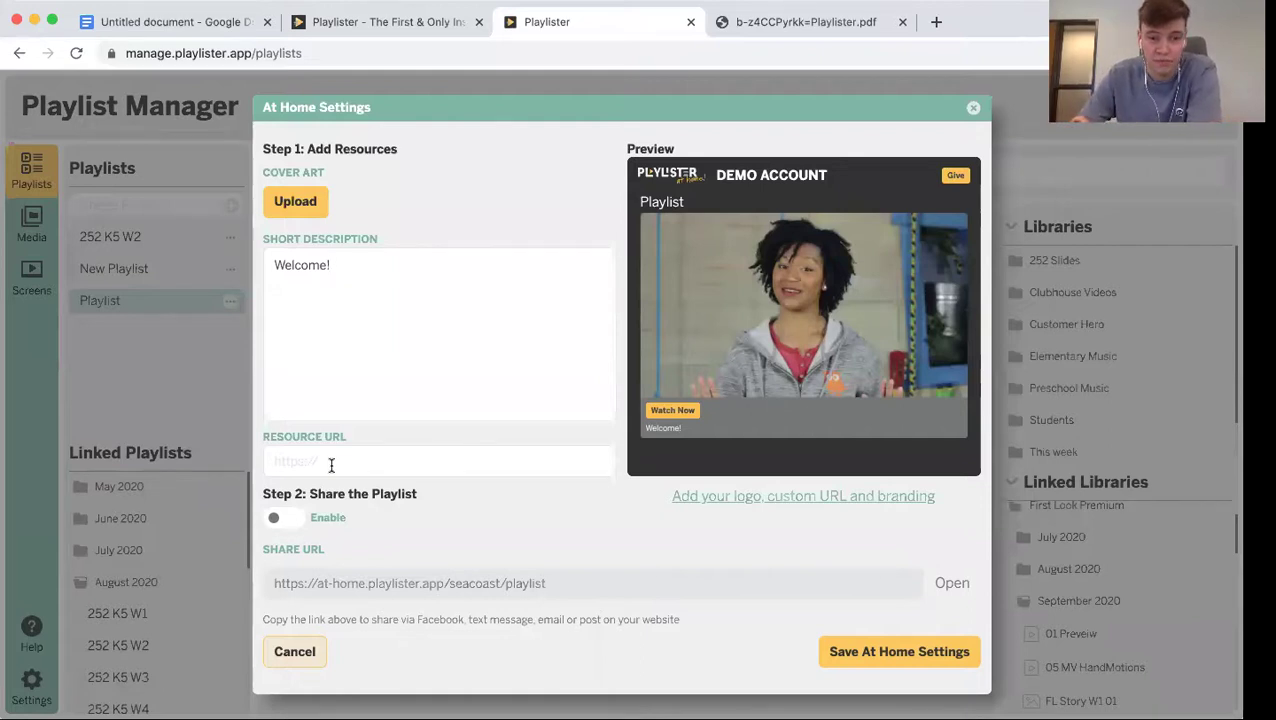
{"action": "left_click", "coordinate": [300, 517]}
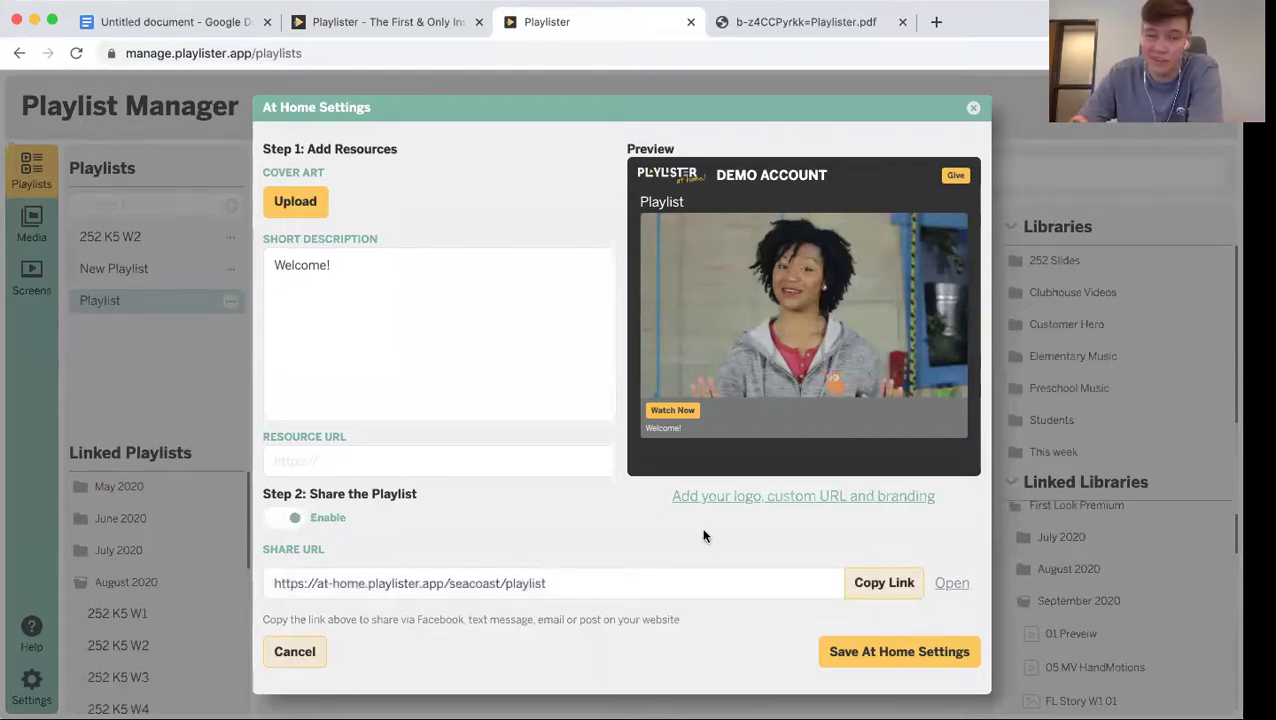
Copy the playlist's share link and preview the shared page by briefly playing, pausing and closing its first video
{"action": "left_click", "coordinate": [889, 585]}
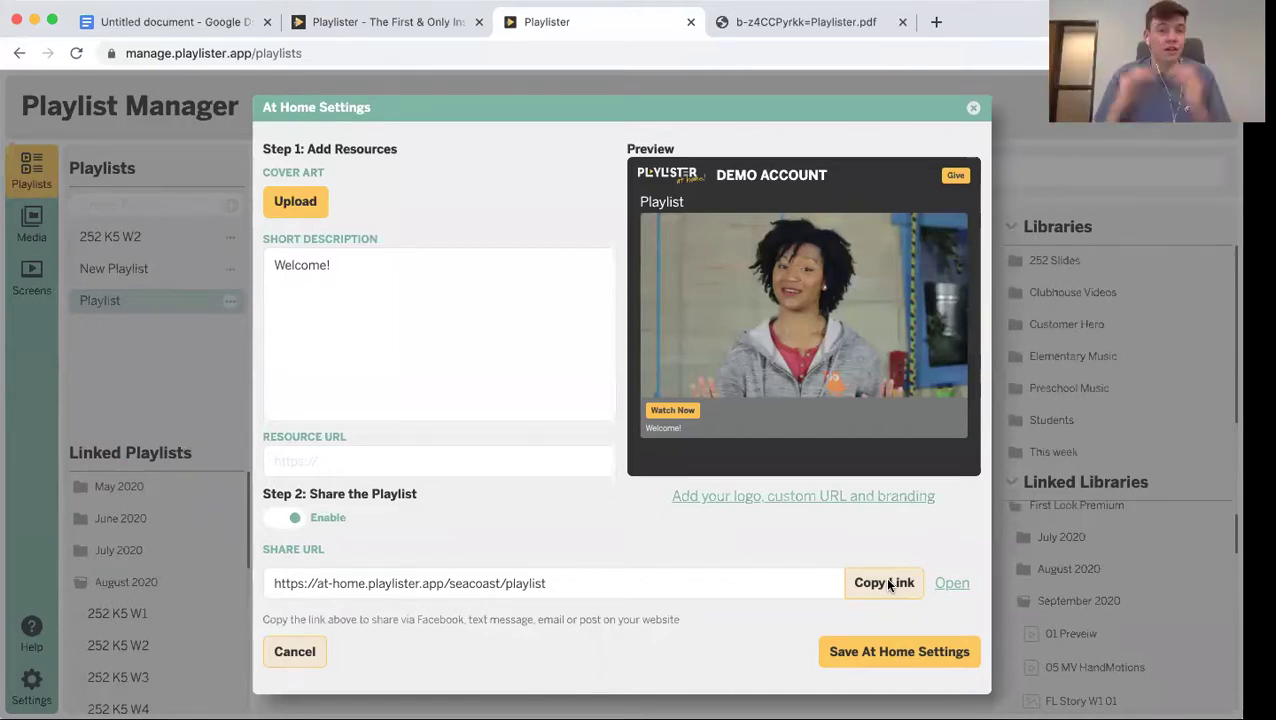
{"action": "left_click", "coordinate": [952, 583]}
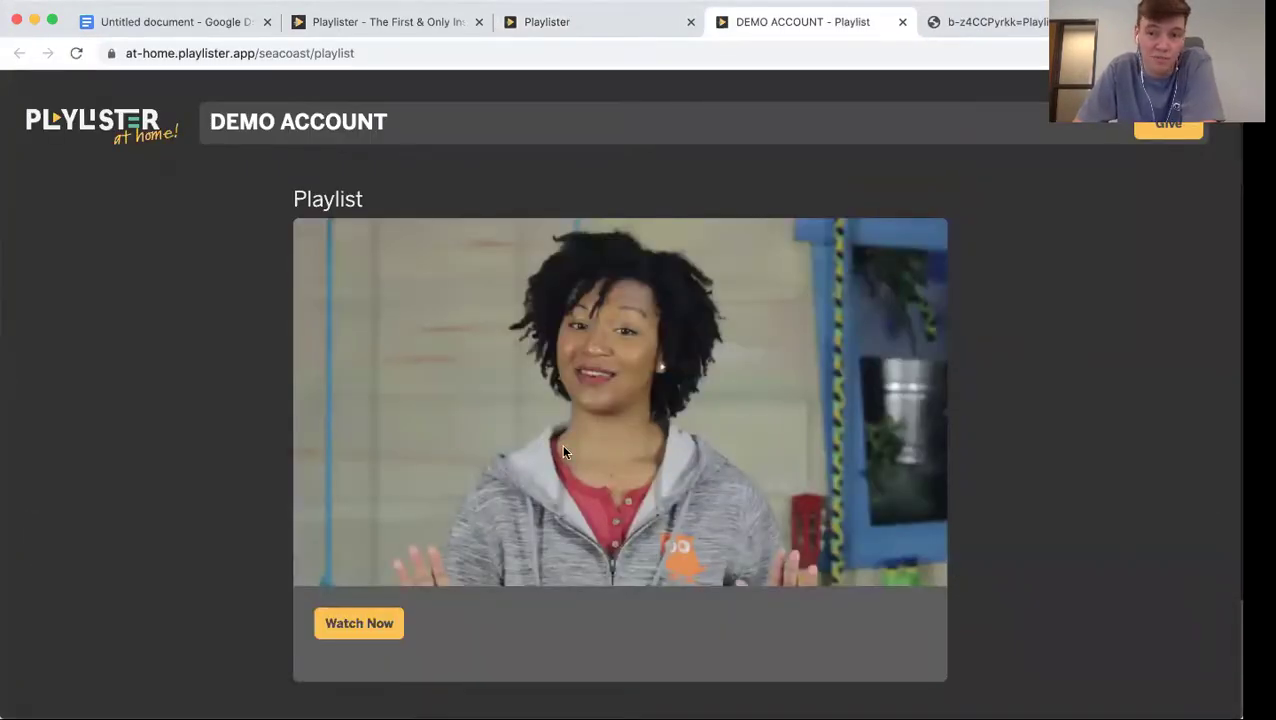
{"action": "left_click", "coordinate": [370, 619]}
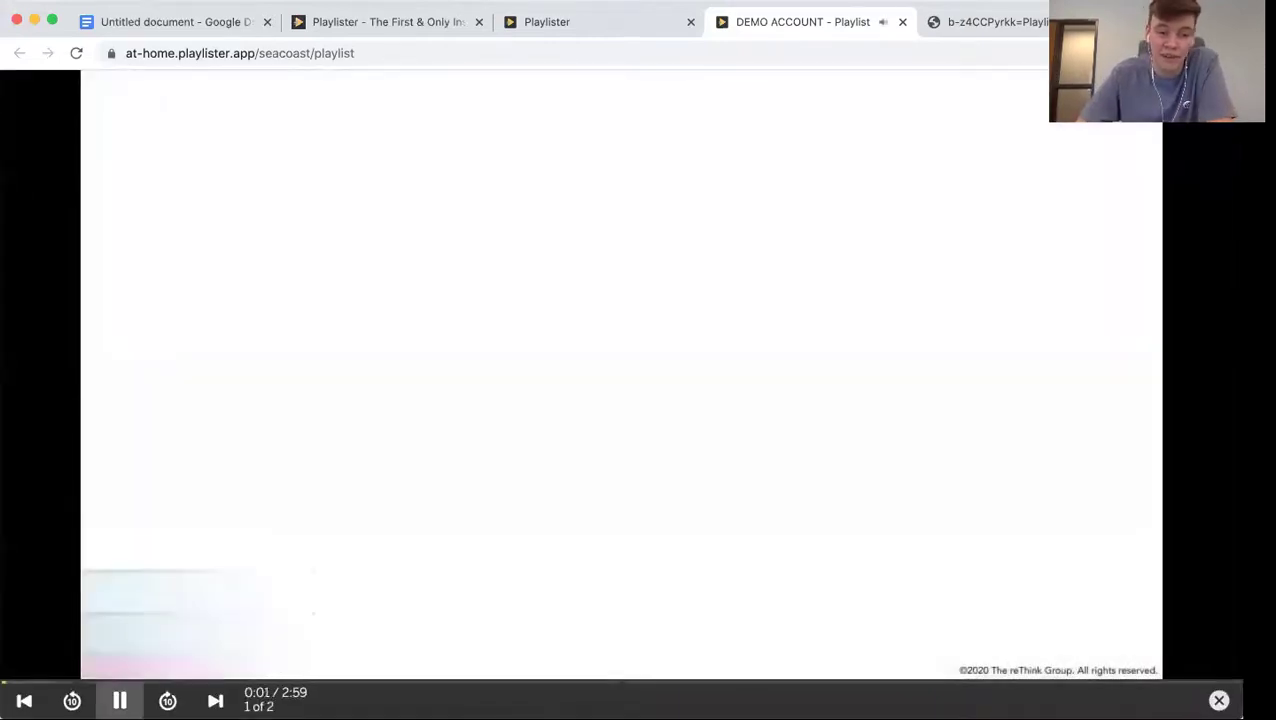
{"action": "left_click", "coordinate": [119, 700]}
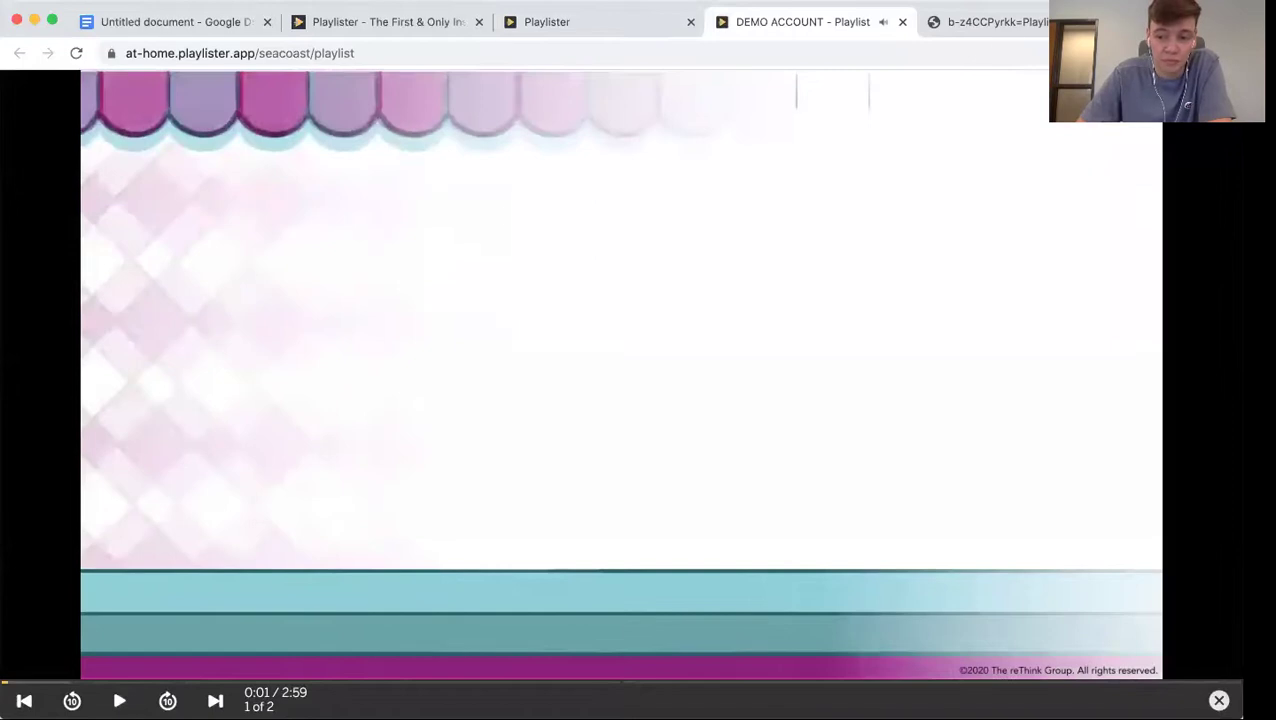
{"action": "left_click", "coordinate": [1219, 700]}
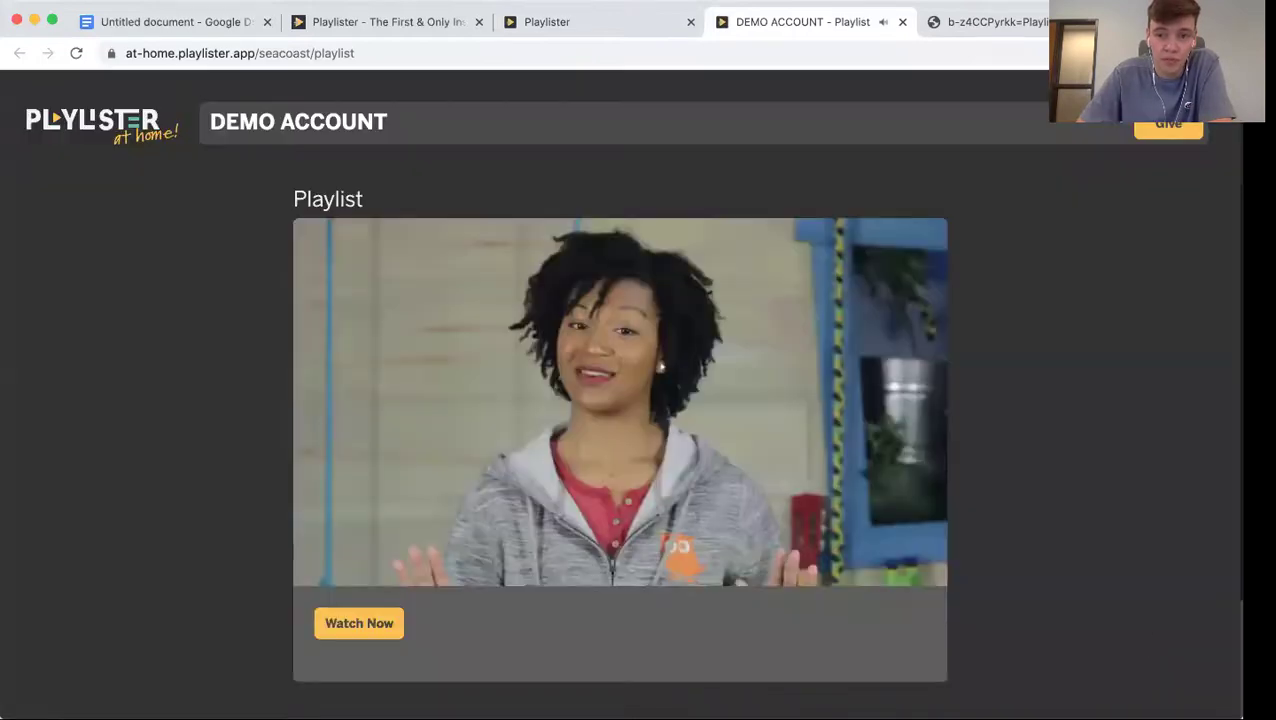
On the Playlister website's pricing page, compare the Classroom plan prices under annual and monthly billing
{"action": "left_click", "coordinate": [373, 22]}
{"action": "left_click", "coordinate": [400, 108]}
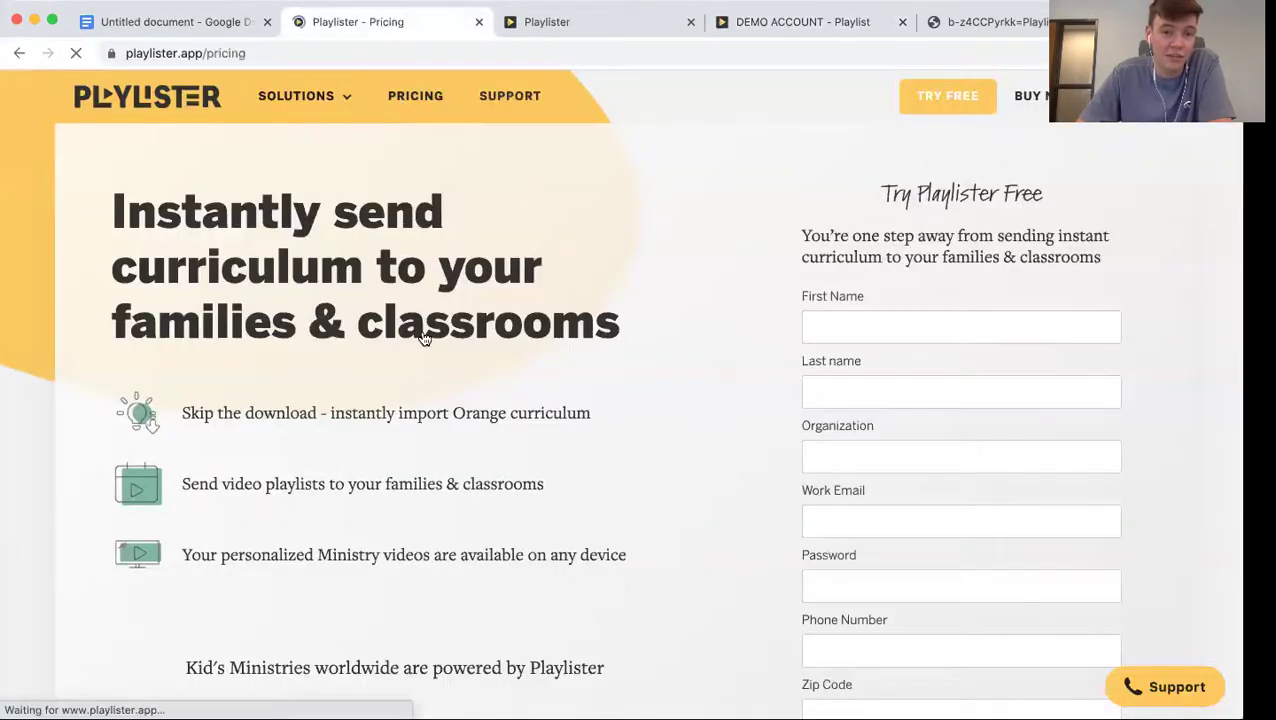
{"action": "scroll", "coordinate": [437, 486], "scroll_direction": "down", "scroll_amount": 3}
{"action": "scroll", "coordinate": [436, 478], "scroll_direction": "down", "scroll_amount": 2}
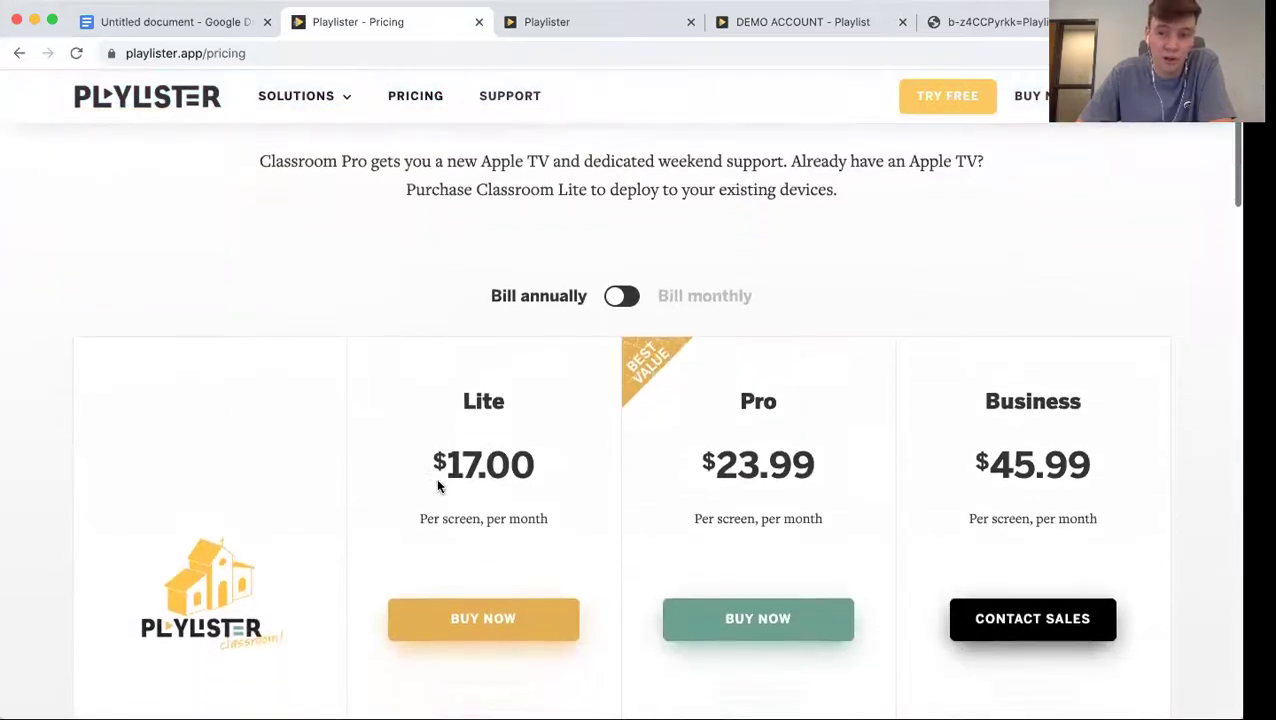
{"action": "scroll", "coordinate": [220, 491], "scroll_direction": "down", "scroll_amount": 1}
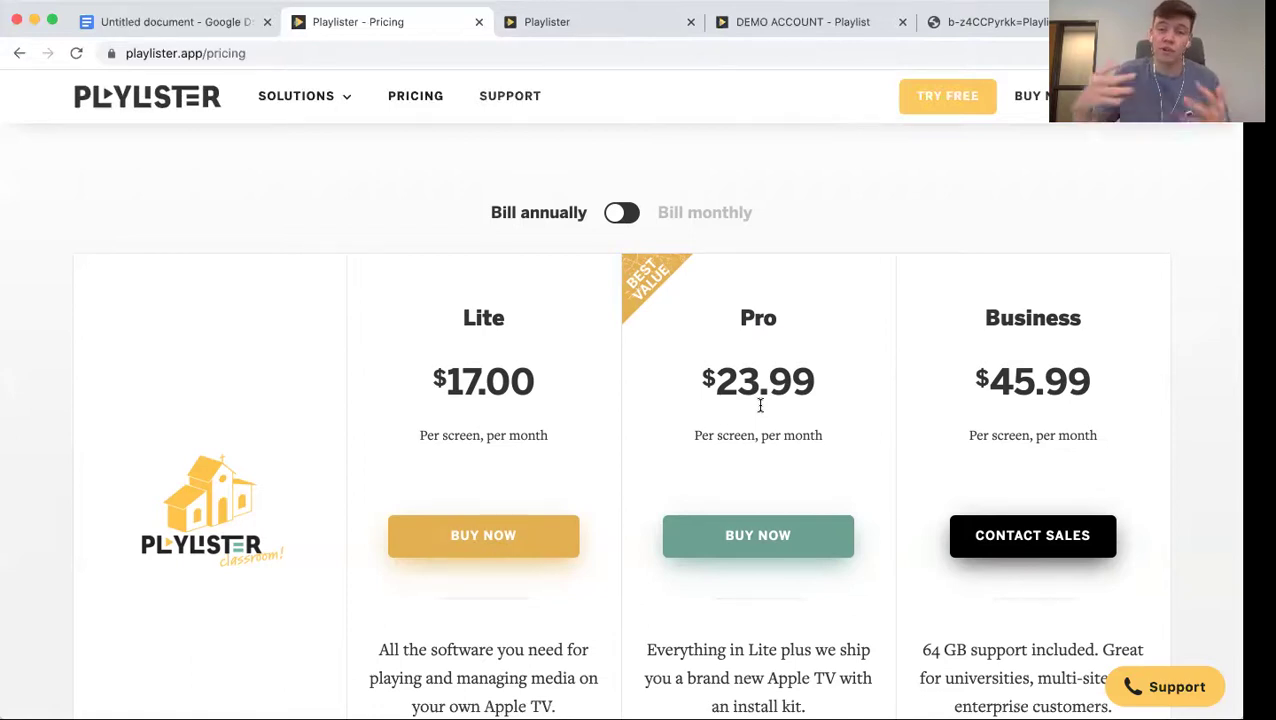
{"action": "left_click", "coordinate": [693, 214]}
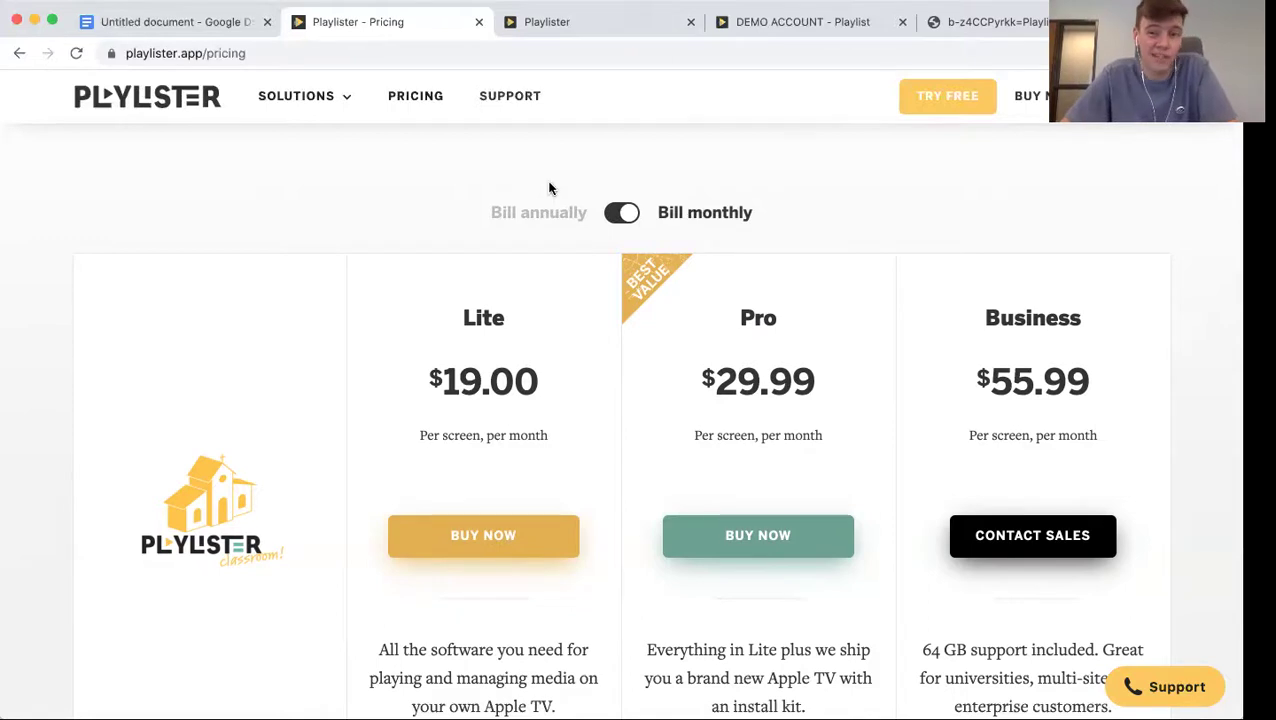
{"action": "left_click", "coordinate": [540, 220]}
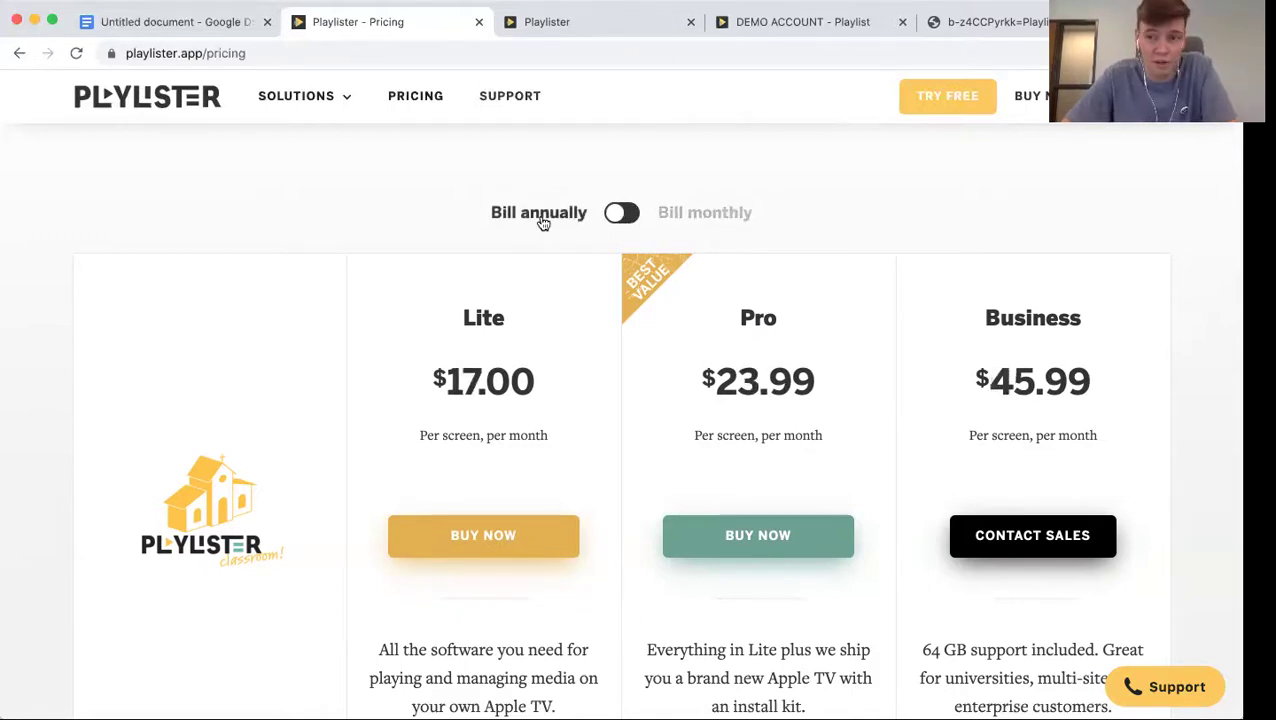
{"action": "scroll", "coordinate": [602, 314], "scroll_direction": "up", "scroll_amount": 1}
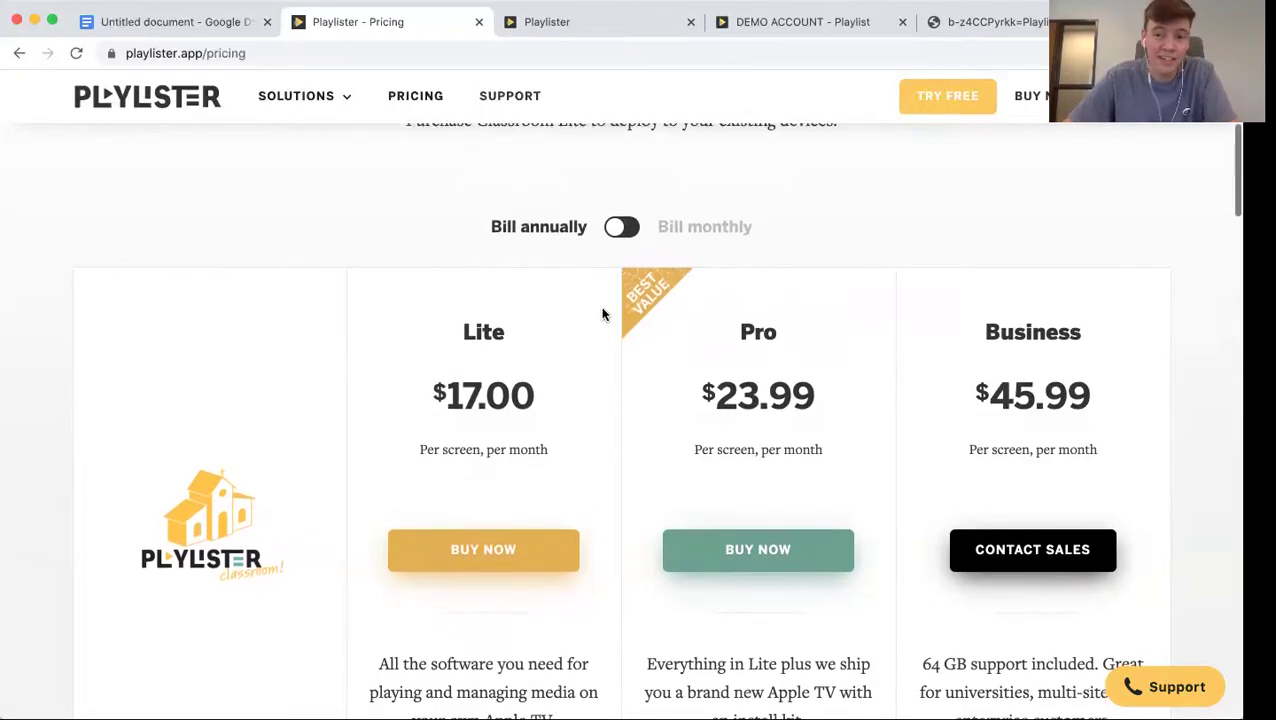
Revisit the shared playlist page and the playlist's at-home settings, and review the At Home plans on the pricing page
{"action": "left_click", "coordinate": [735, 23]}
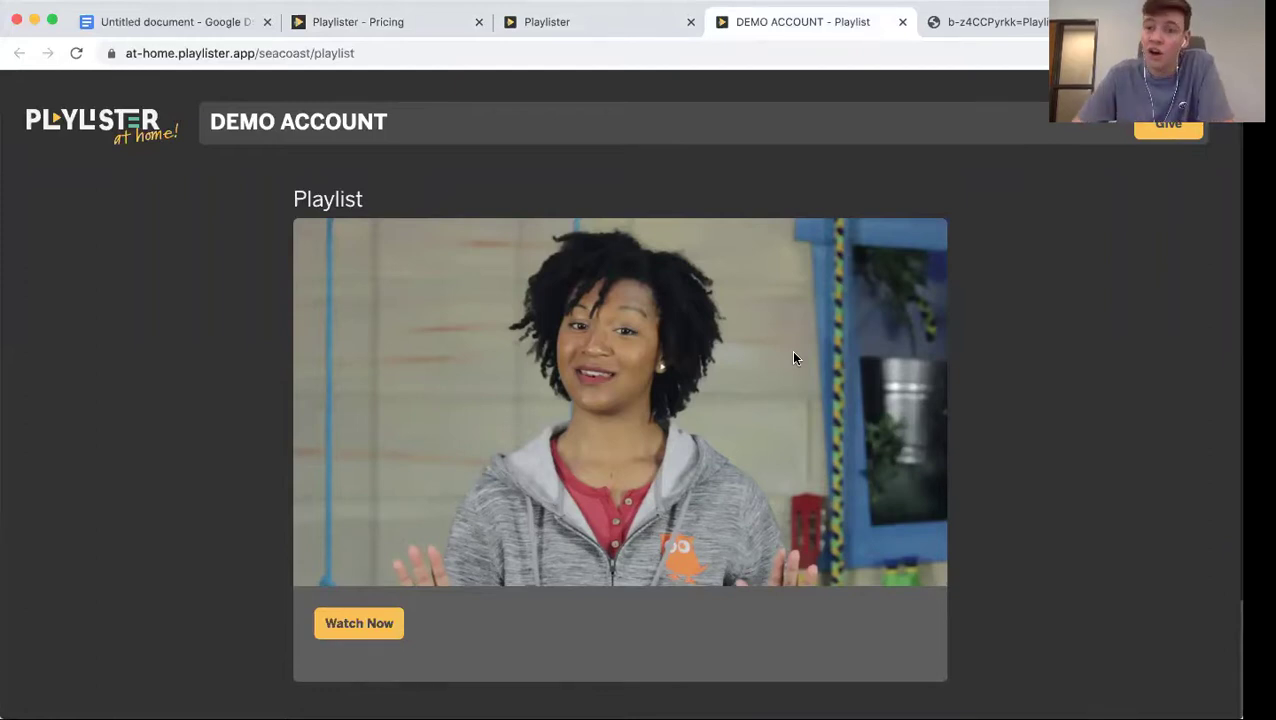
{"action": "left_click", "coordinate": [588, 22]}
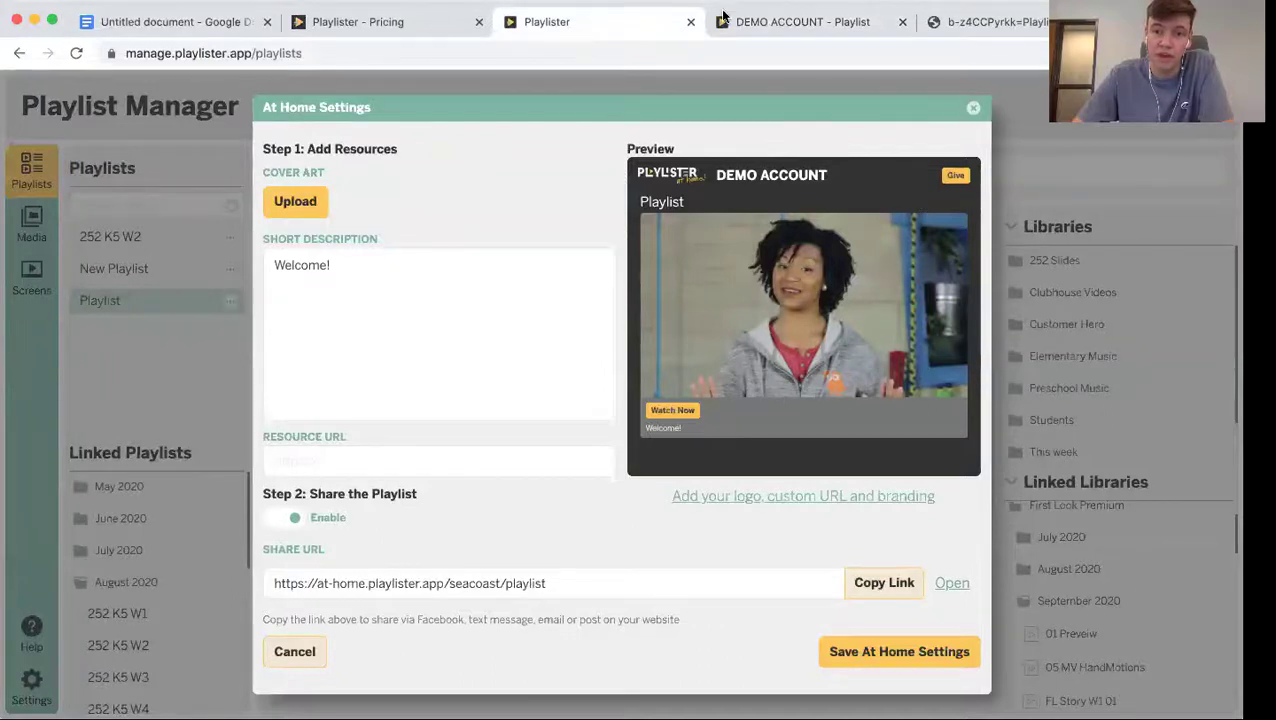
{"action": "left_click", "coordinate": [397, 22]}
{"action": "scroll", "coordinate": [850, 250], "scroll_direction": "up", "scroll_amount": 3}
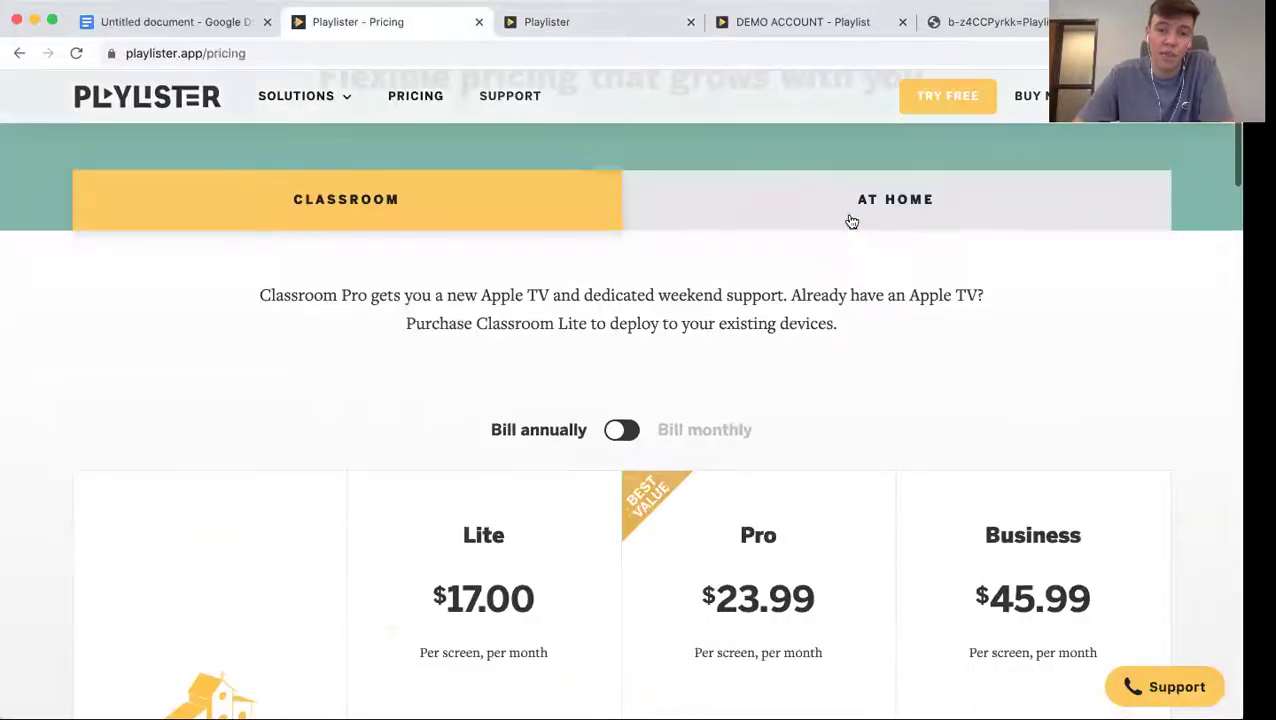
{"action": "left_click", "coordinate": [849, 216]}
{"action": "scroll", "coordinate": [388, 519], "scroll_direction": "down", "scroll_amount": 1}
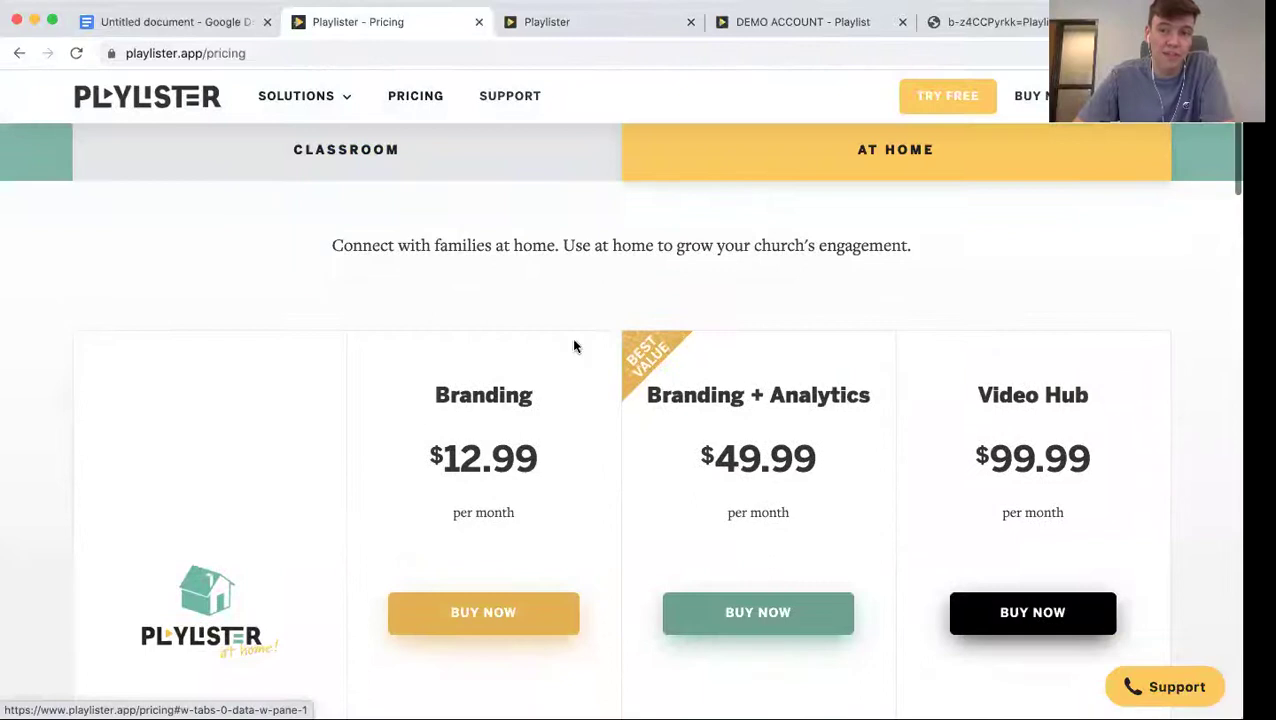
Close the at-home settings in the playlist manager and return to the shared playlist page
{"action": "left_click", "coordinate": [766, 22]}
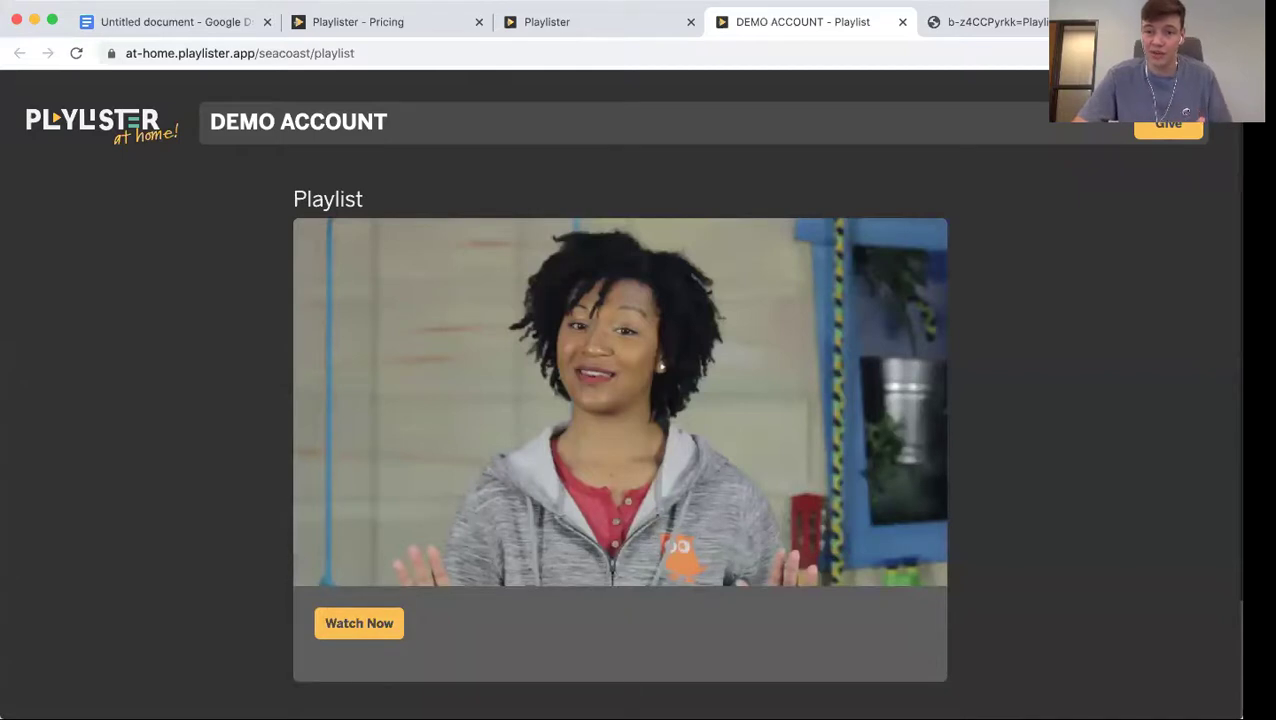
{"action": "left_click", "coordinate": [661, 21]}
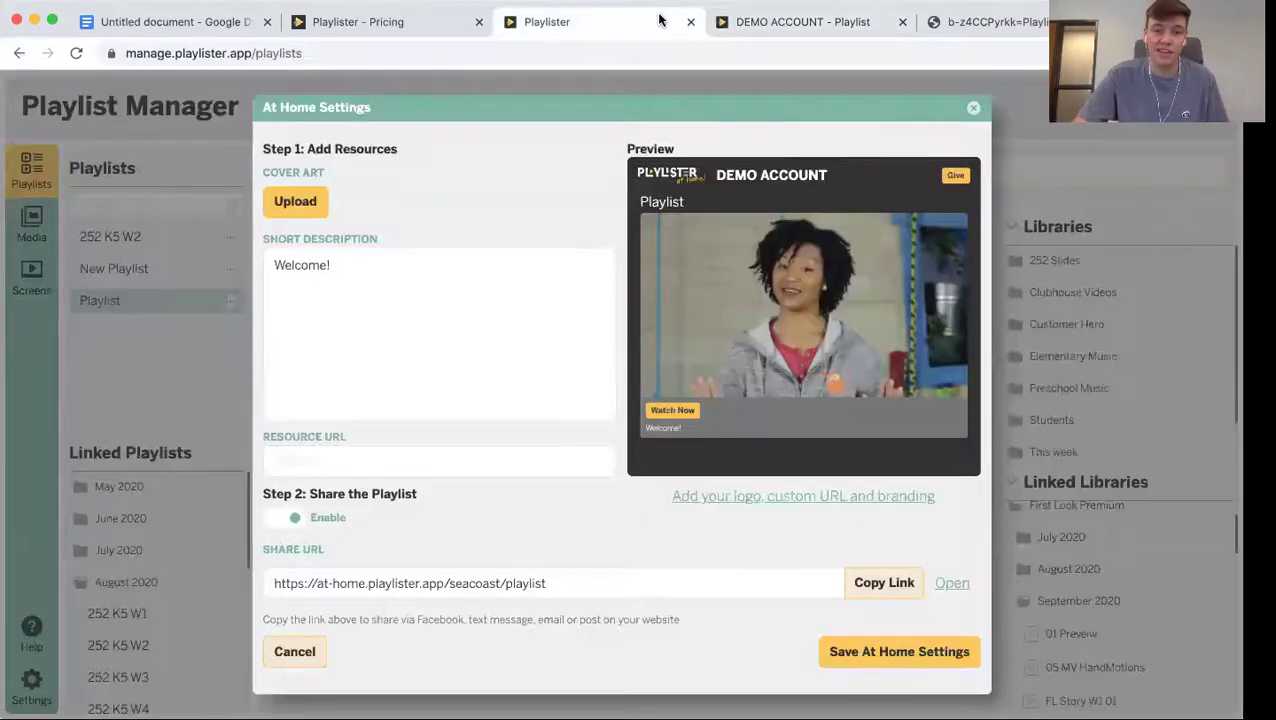
{"action": "left_click", "coordinate": [972, 108]}
{"action": "left_click", "coordinate": [790, 22]}
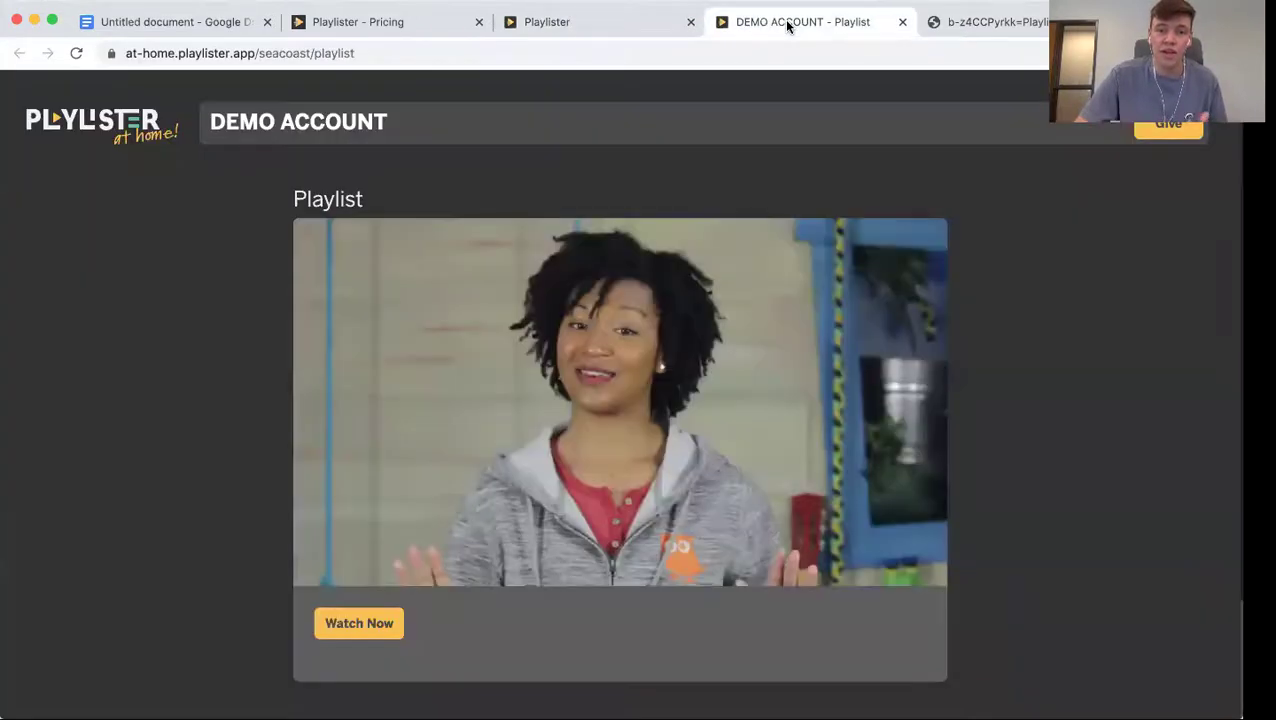